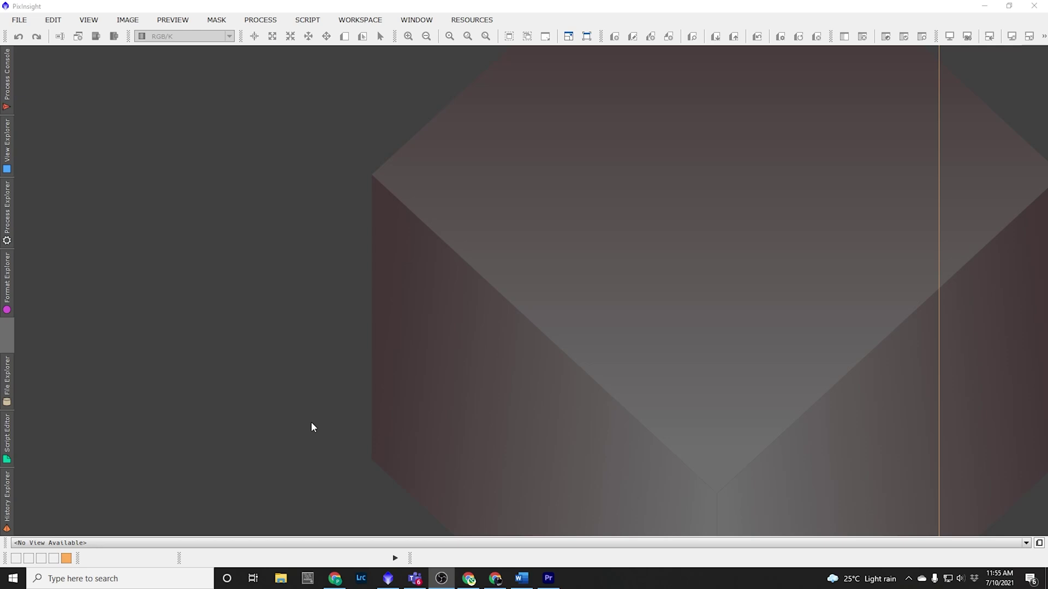
Step: Open AutomaticBackgroundExtractor, expand Interpolation and Output and Target Image Correction, then close it
{"action": "left_click", "coordinate": [261, 22]}
{"action": "mouse_move", "coordinate": [350, 11]}
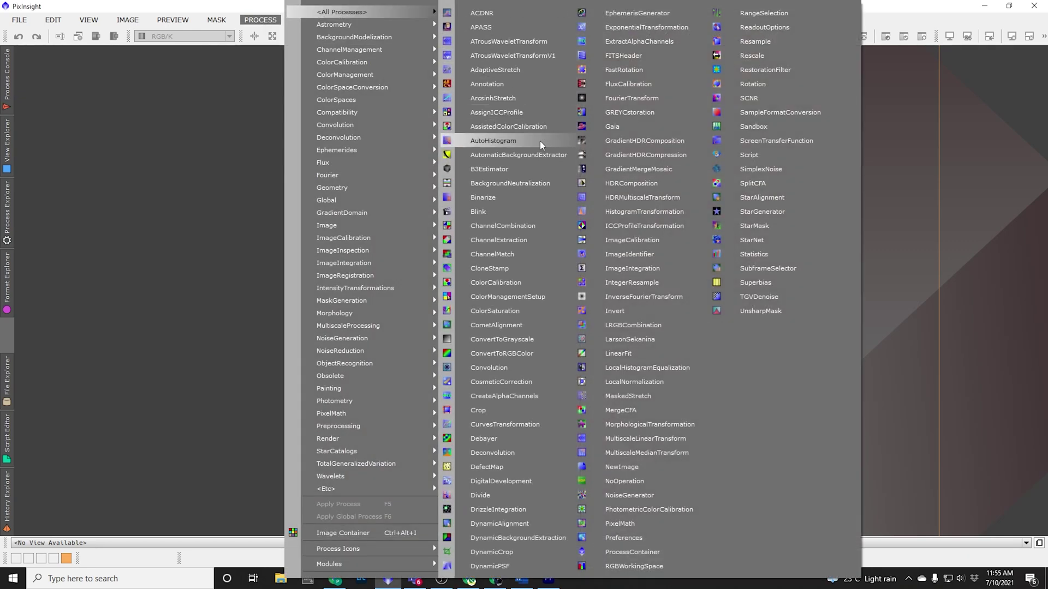
{"action": "left_click", "coordinate": [542, 156]}
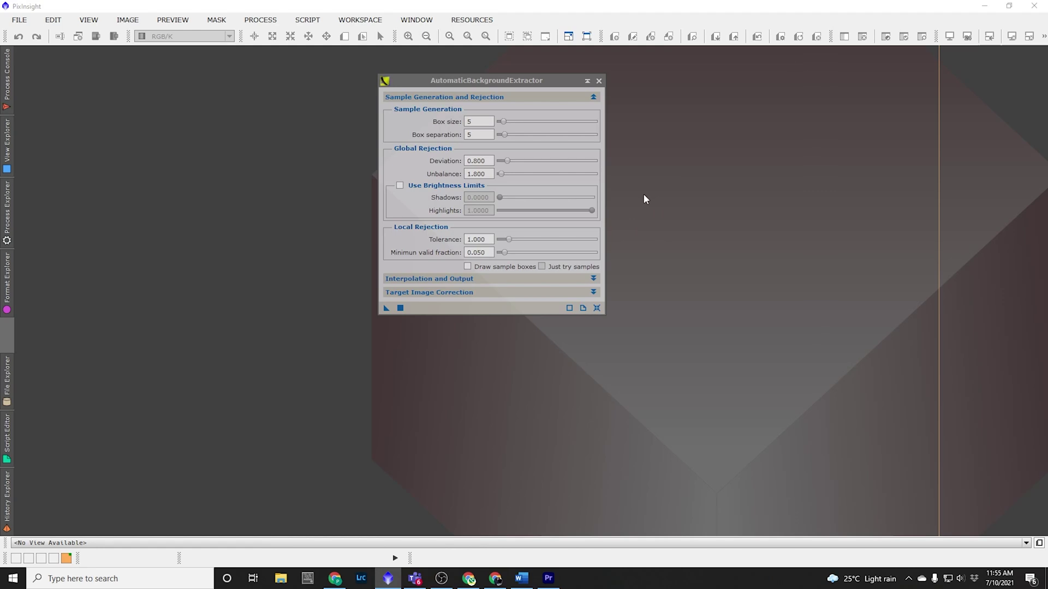
{"action": "left_click", "coordinate": [503, 280]}
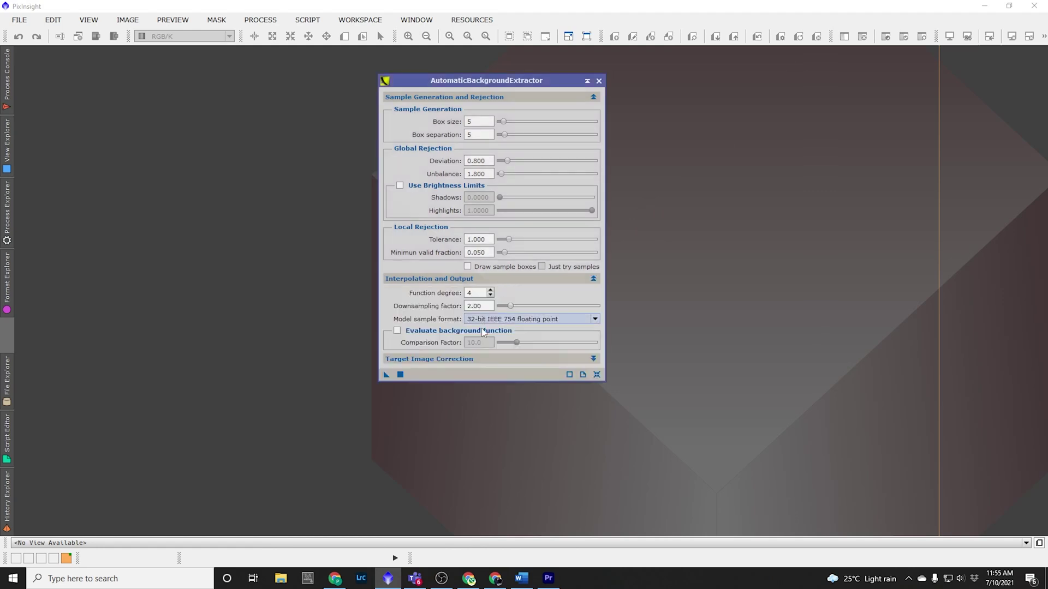
{"action": "left_click", "coordinate": [476, 360]}
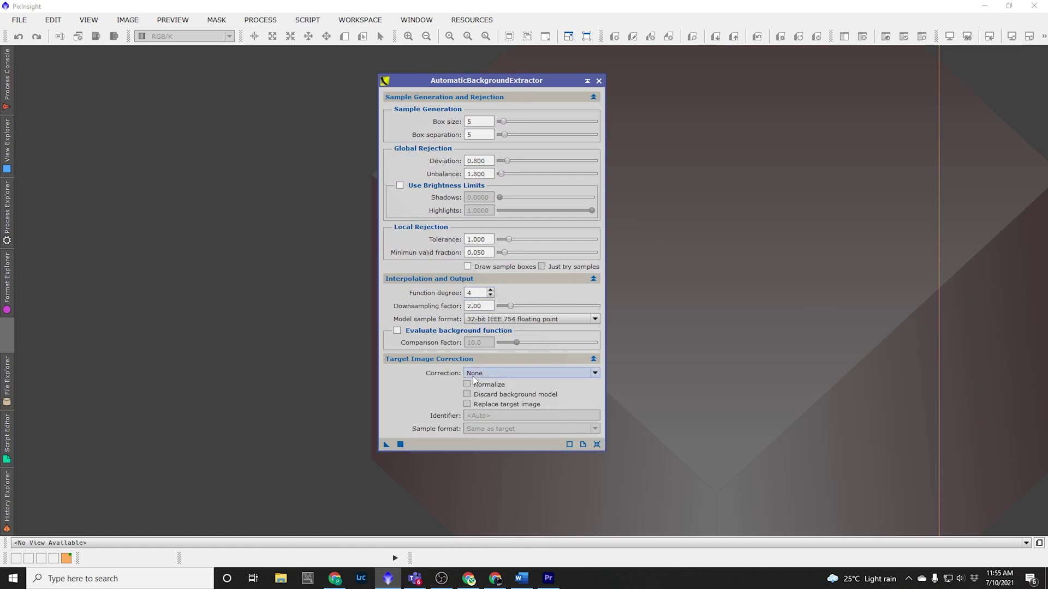
{"action": "mouse_move", "coordinate": [451, 374]}
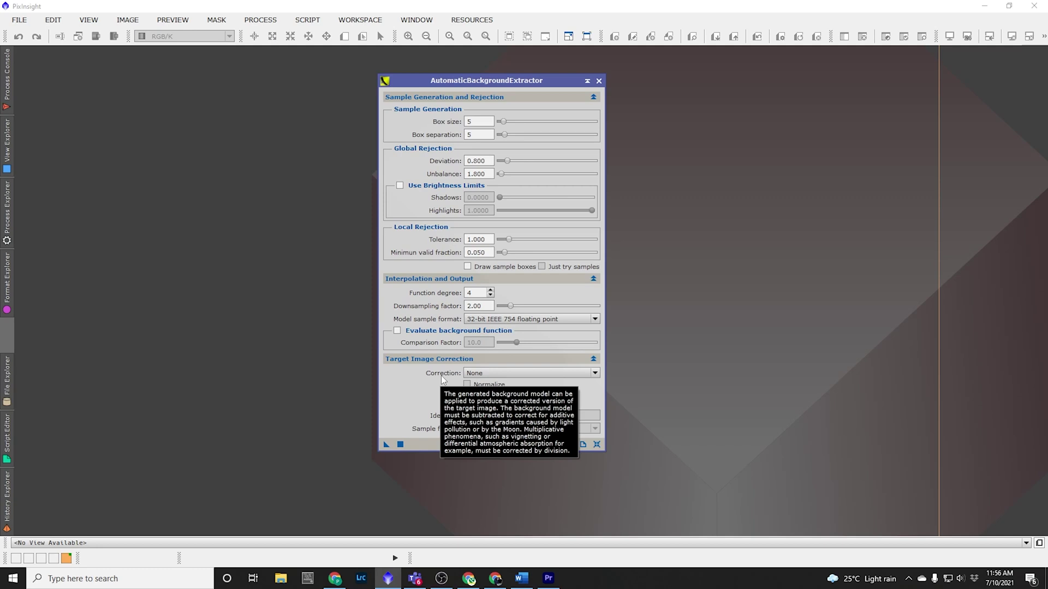
{"action": "left_click", "coordinate": [599, 81]}
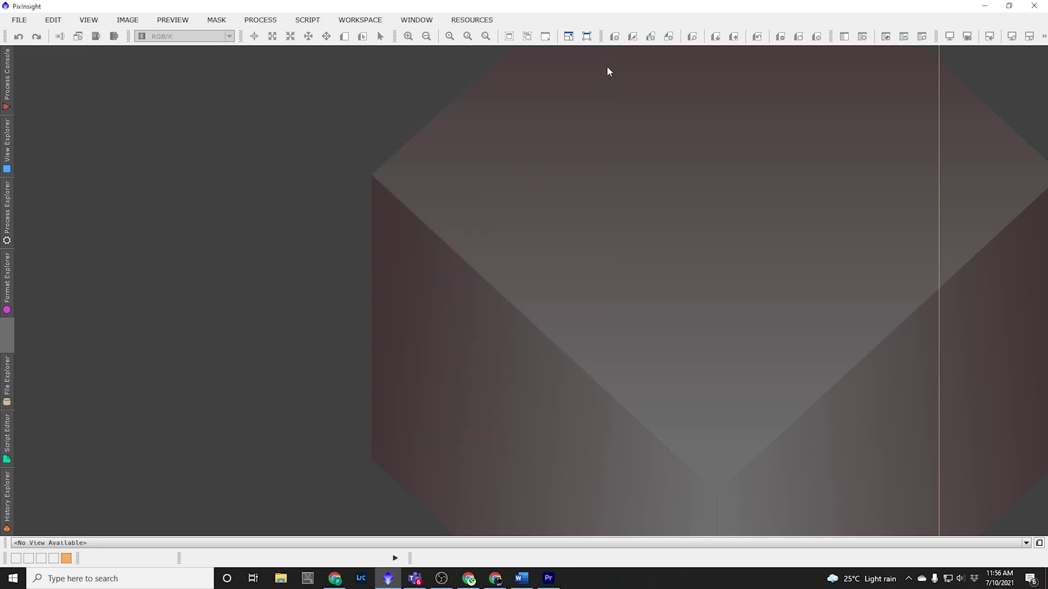
Step: Open the ScreenTransferFunction and DynamicCrop processes from All Processes
{"action": "left_click", "coordinate": [261, 20]}
{"action": "mouse_move", "coordinate": [350, 12]}
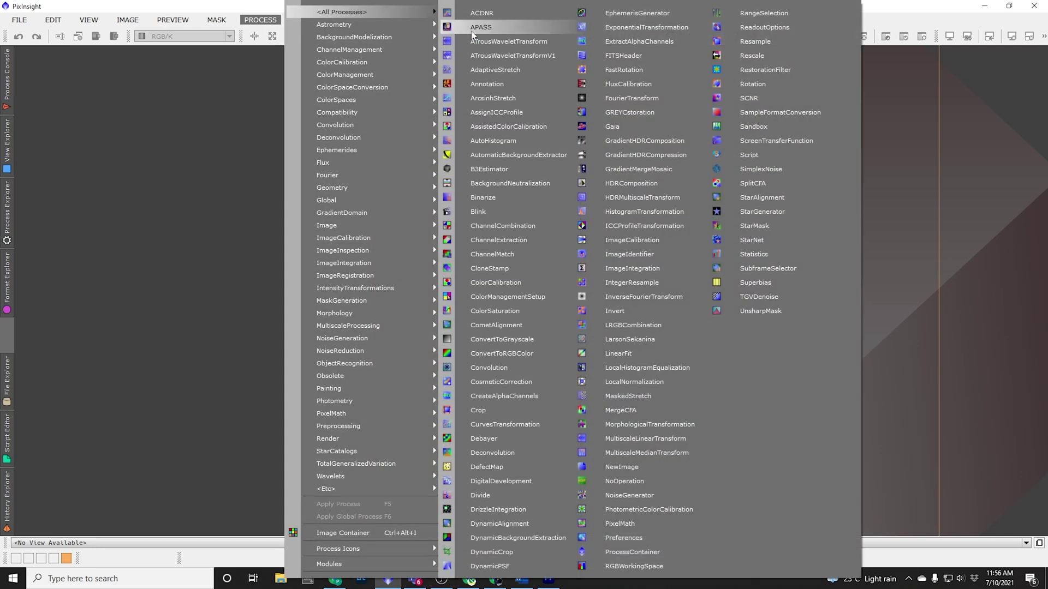
{"action": "left_click", "coordinate": [755, 141]}
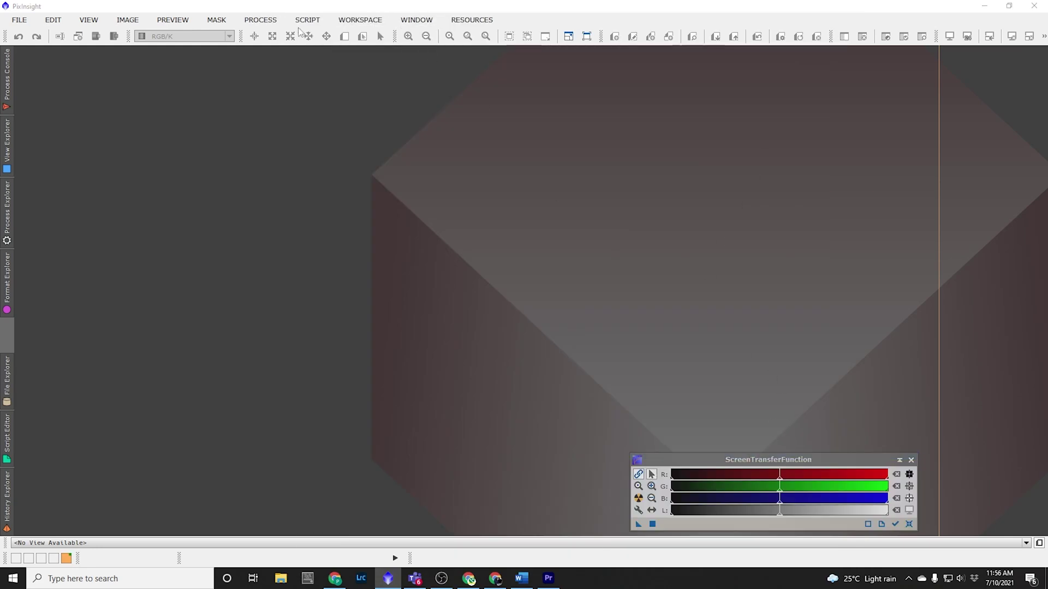
{"action": "left_click", "coordinate": [260, 20]}
{"action": "mouse_move", "coordinate": [349, 12]}
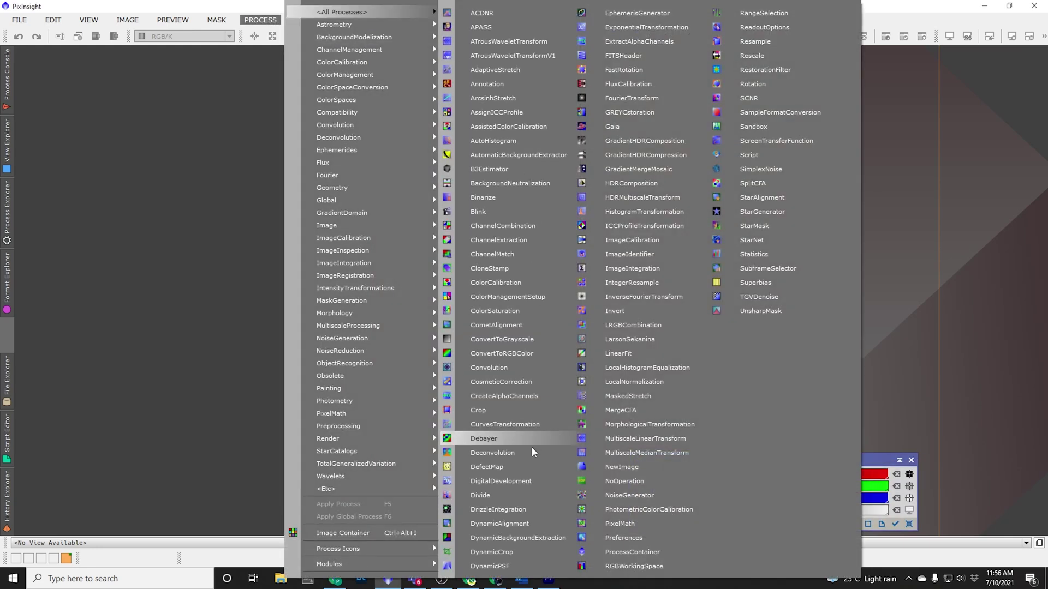
{"action": "left_click", "coordinate": [513, 552]}
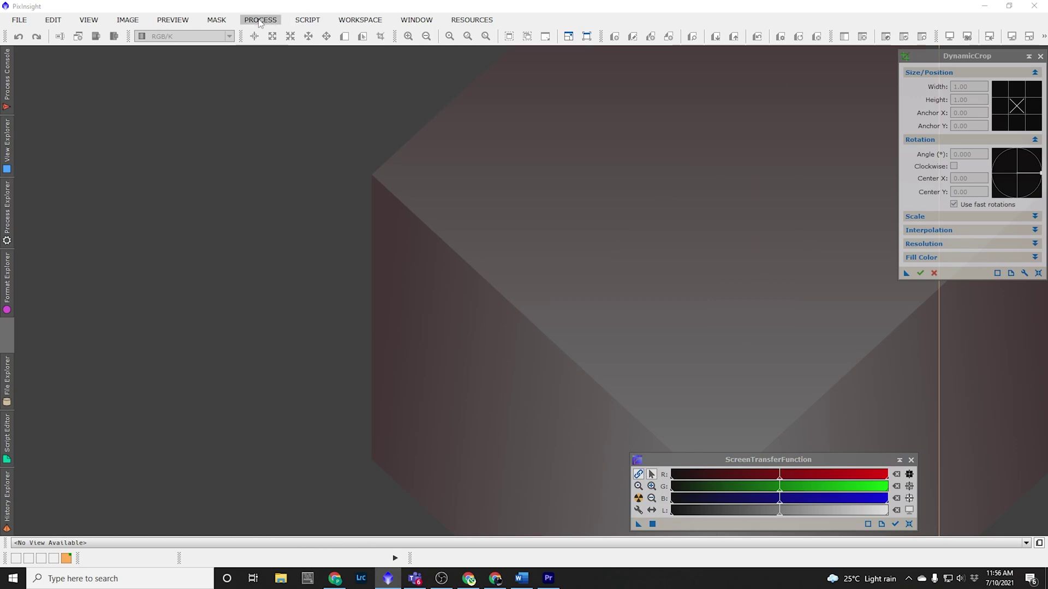
Step: Open AutomaticBackgroundExtractor and HistogramTransformation, then bring ScreenTransferFunction to the front
{"action": "left_click", "coordinate": [261, 20]}
{"action": "mouse_move", "coordinate": [349, 12]}
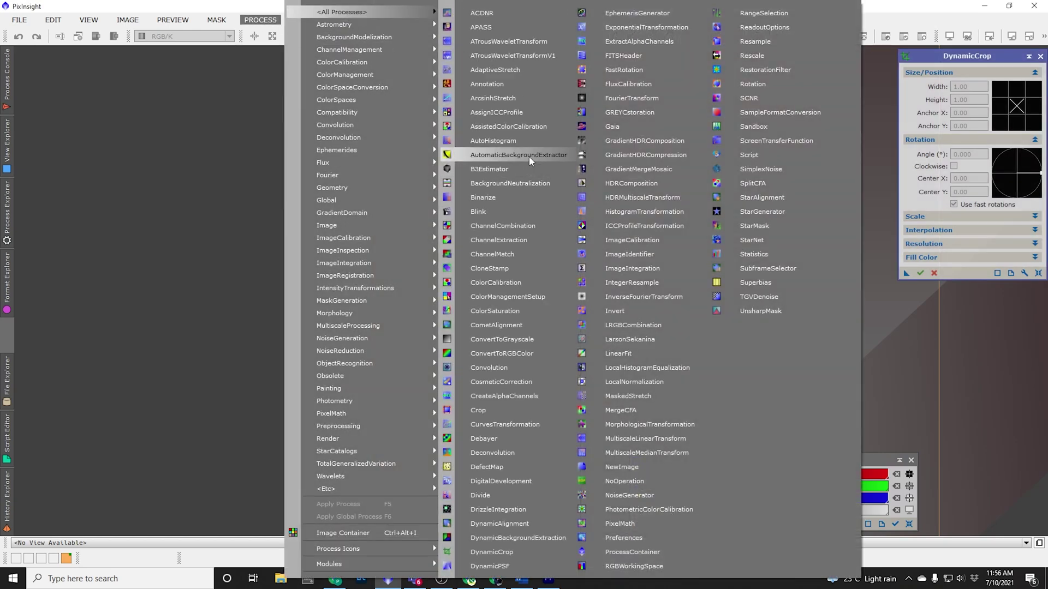
{"action": "left_click", "coordinate": [523, 155]}
{"action": "left_click", "coordinate": [274, 23]}
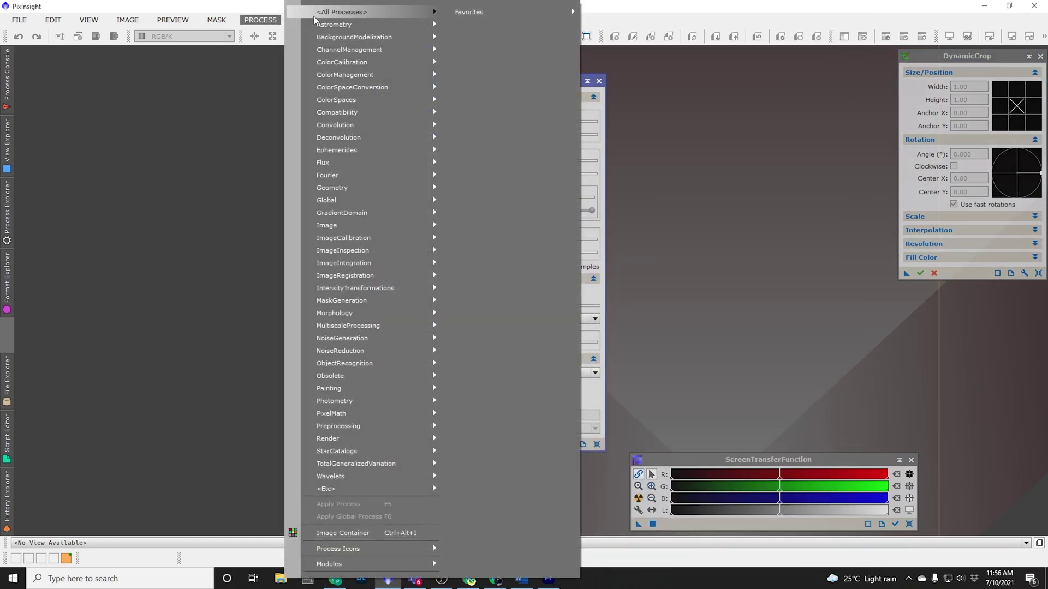
{"action": "mouse_move", "coordinate": [350, 12]}
{"action": "left_click", "coordinate": [623, 210]}
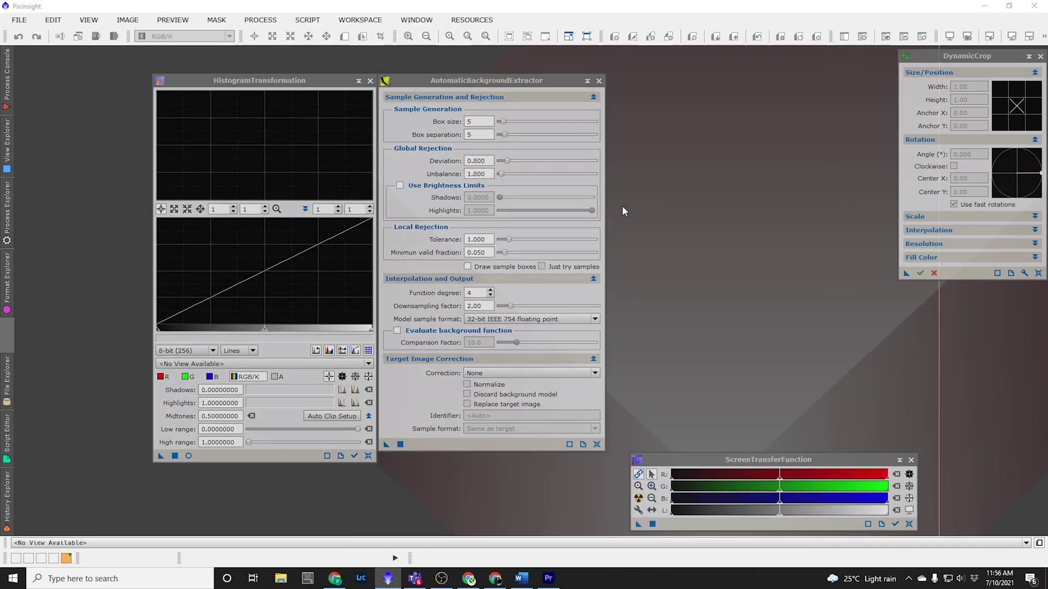
{"action": "left_click", "coordinate": [640, 524]}
Step: Create a ScreenTransferFunction process icon named STF, then close the process window
{"action": "left_click_drag", "start_coordinate": [640, 523], "coordinate": [728, 339]}
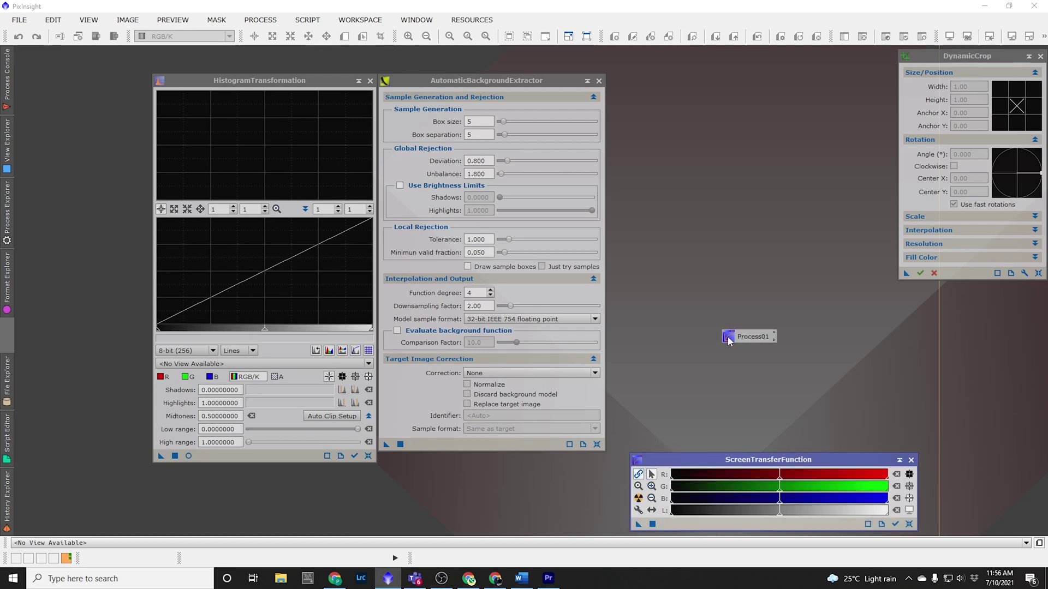
{"action": "right_click", "coordinate": [752, 337]}
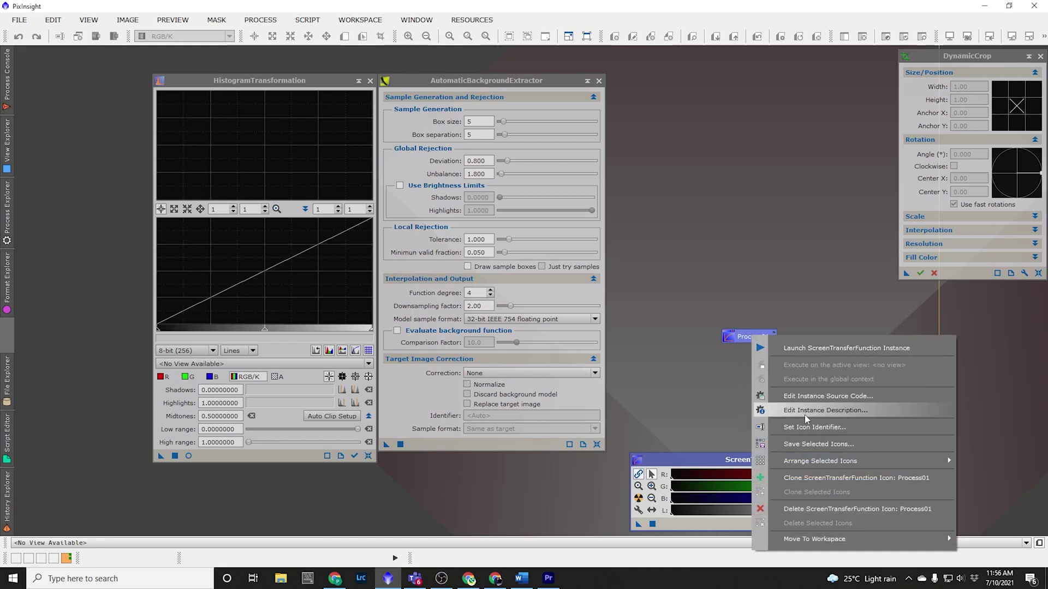
{"action": "left_click", "coordinate": [806, 430]}
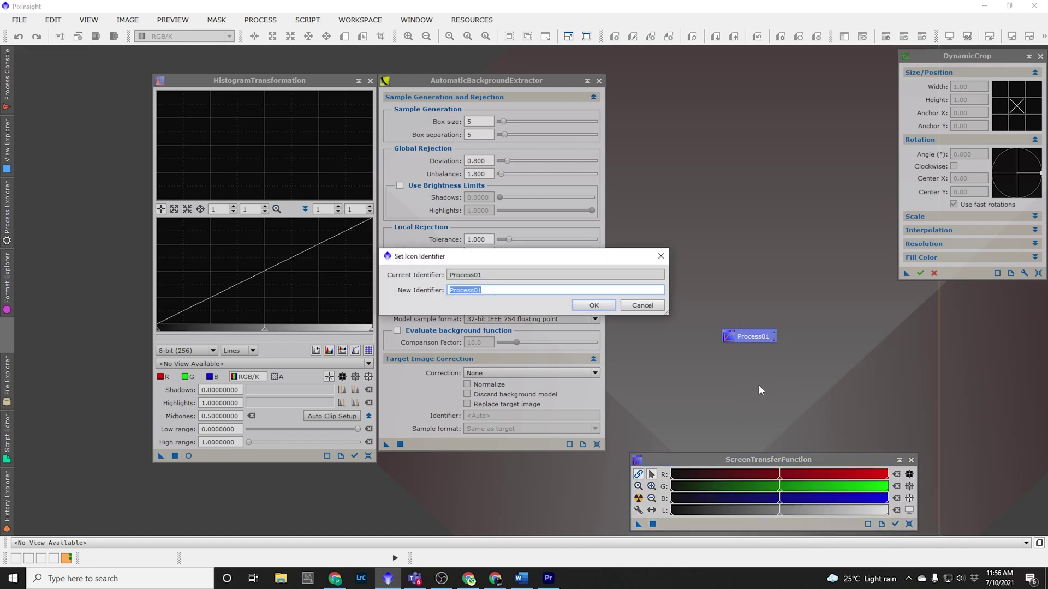
{"action": "type", "text": "STF"}
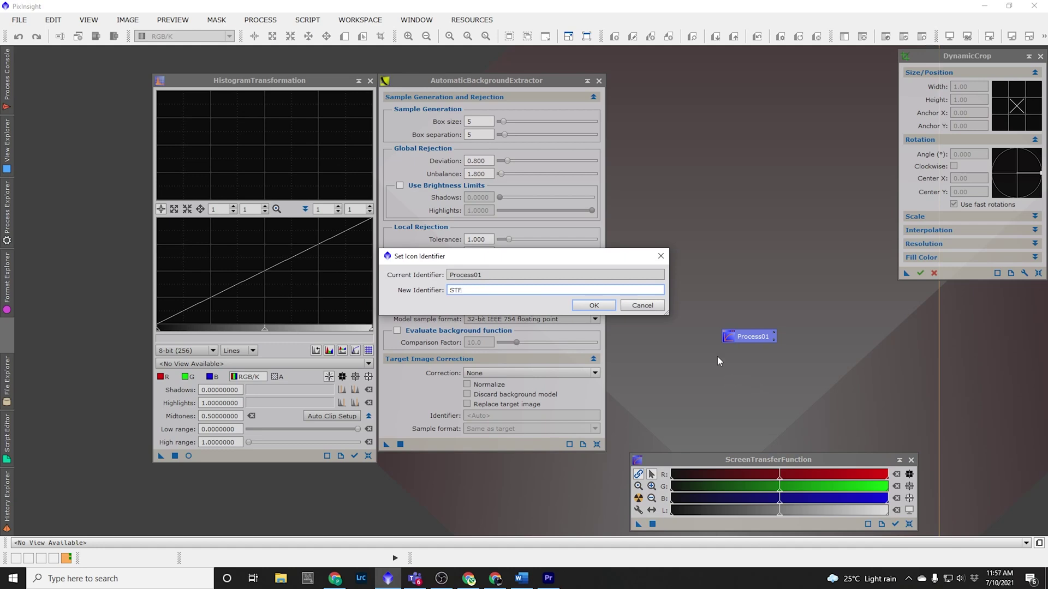
{"action": "key", "text": "Return"}
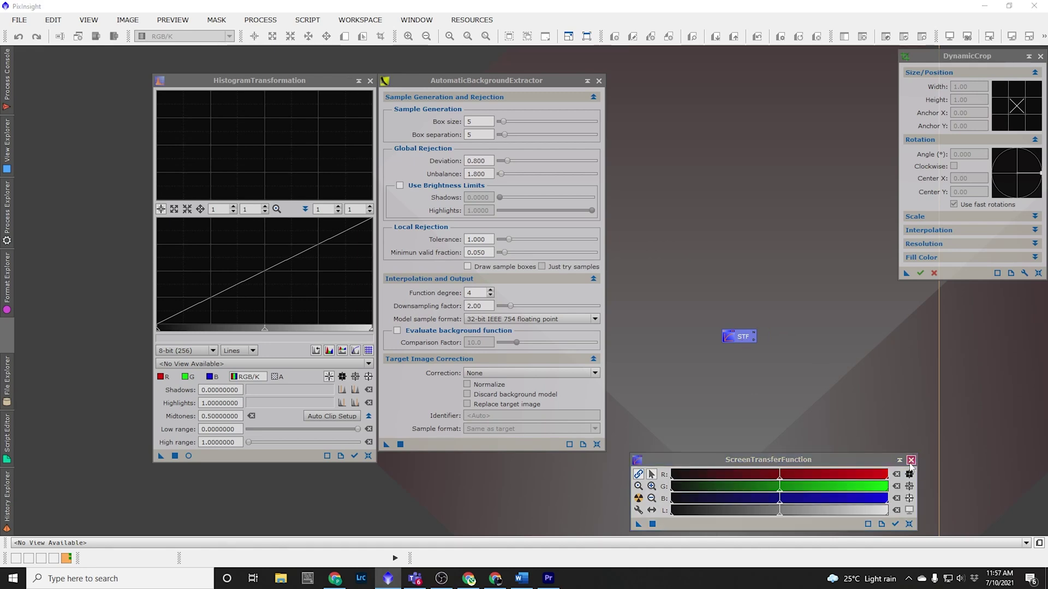
{"action": "left_click", "coordinate": [911, 461]}
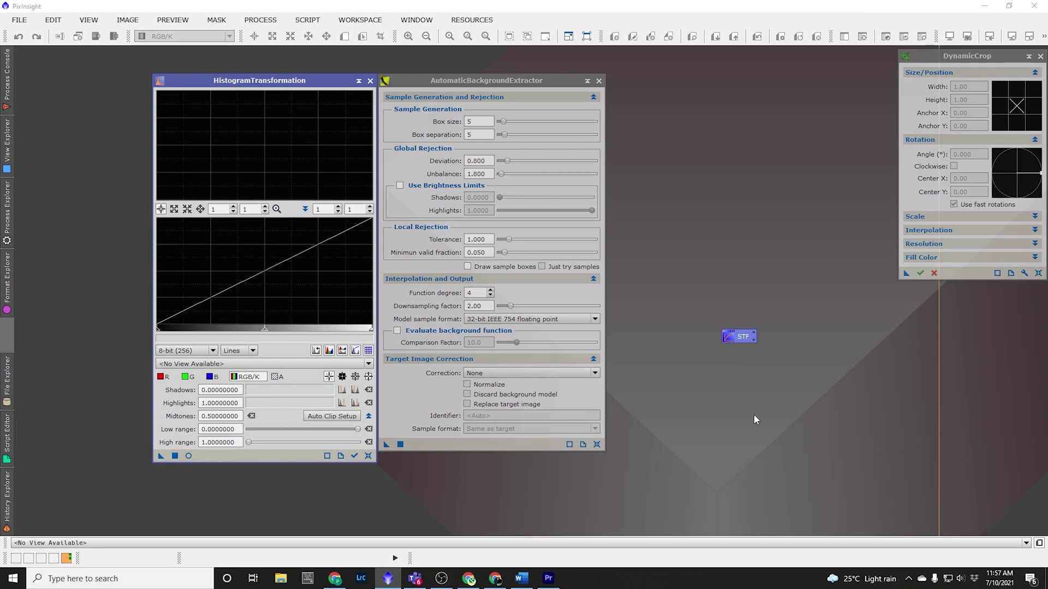
Step: Set ABE's Function degree to 2 and background correction to Subtraction
{"action": "double_click", "coordinate": [480, 295]}
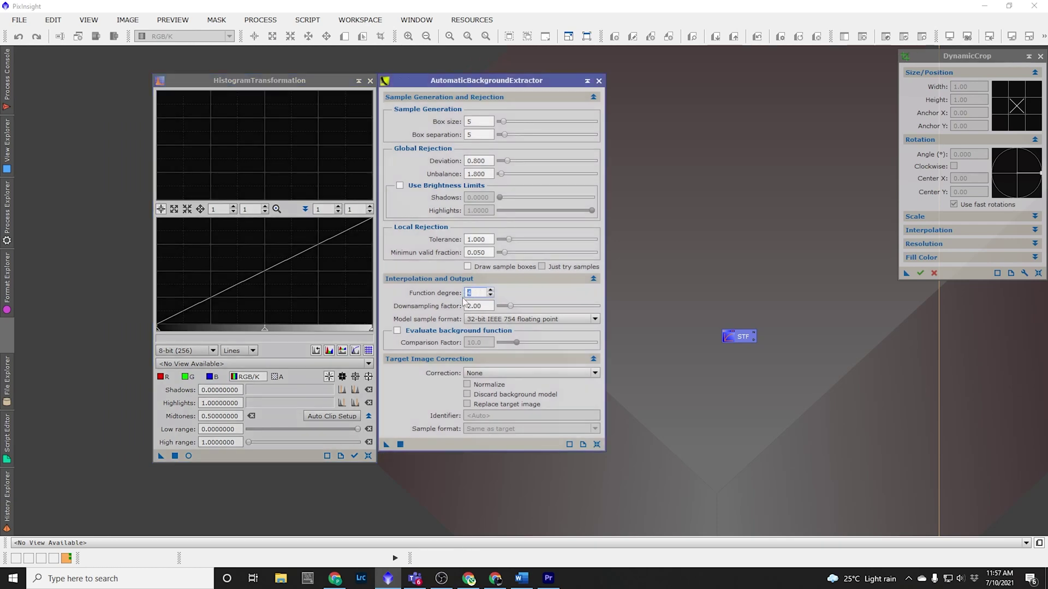
{"action": "type", "text": "2"}
{"action": "left_click", "coordinate": [485, 374]}
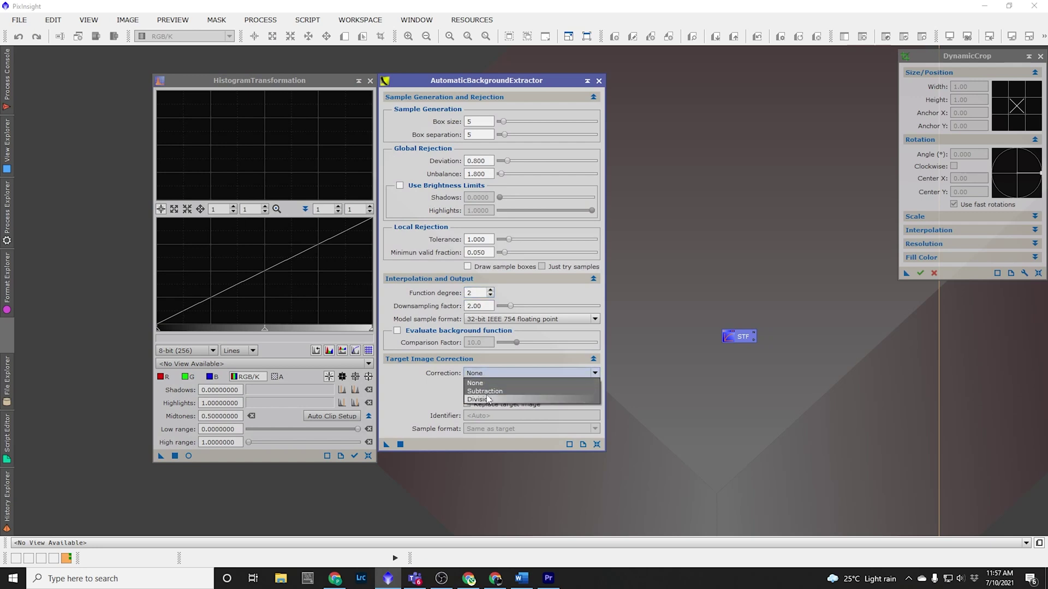
{"action": "left_click", "coordinate": [486, 392]}
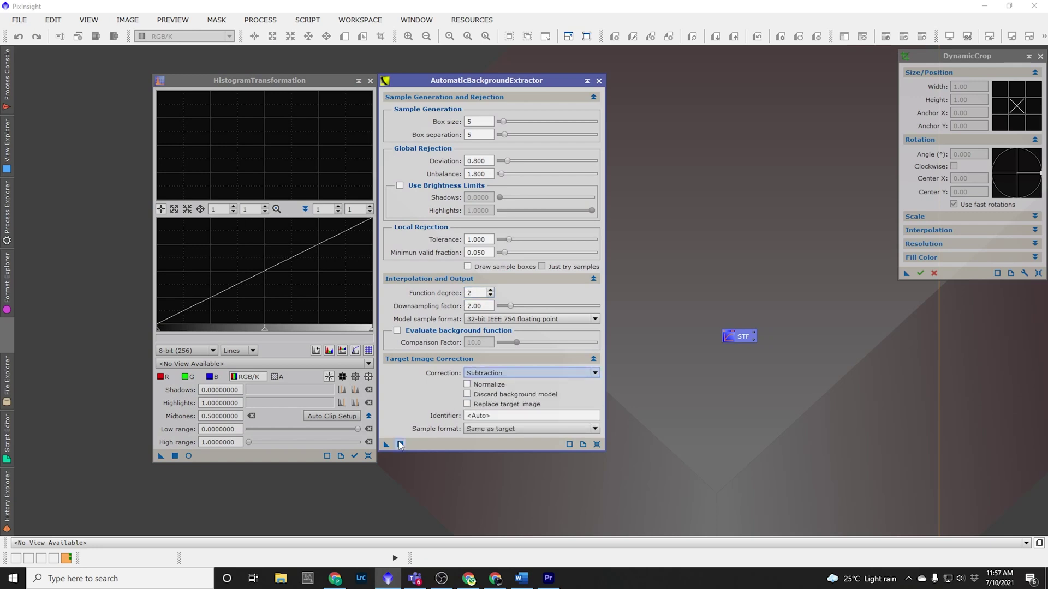
Step: Create an AutomaticBackgroundExtractor icon, rename Process02 to ABE, and close the window
{"action": "left_click_drag", "start_coordinate": [386, 444], "coordinate": [736, 315]}
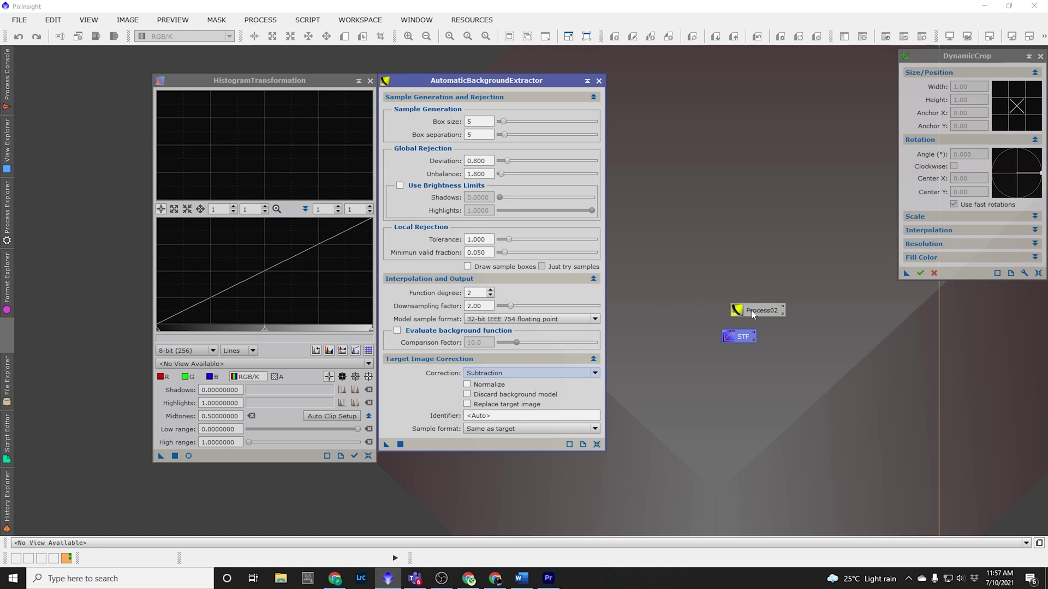
{"action": "right_click", "coordinate": [753, 311]}
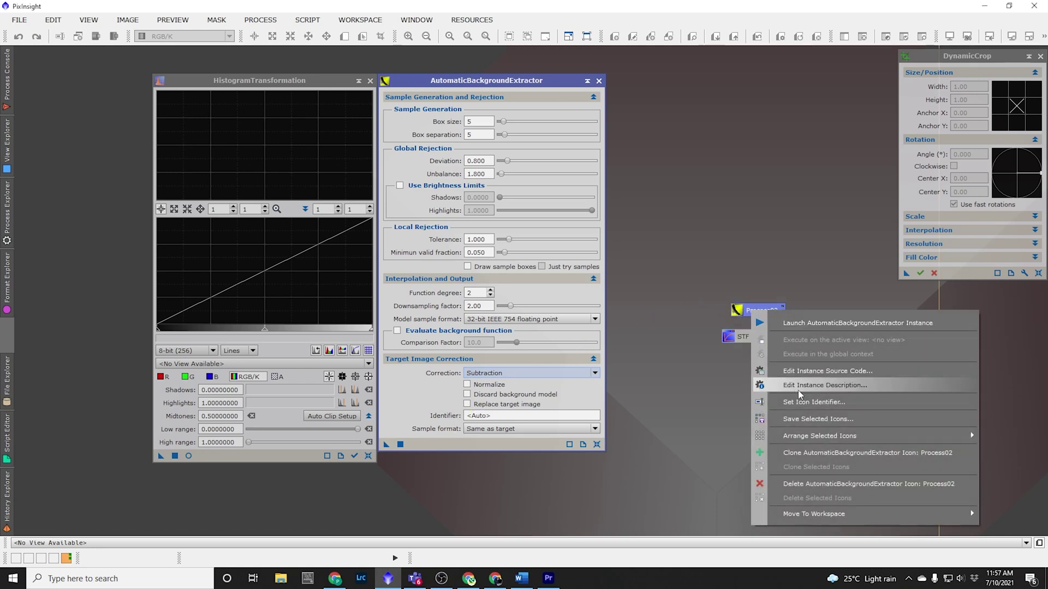
{"action": "left_click", "coordinate": [802, 402]}
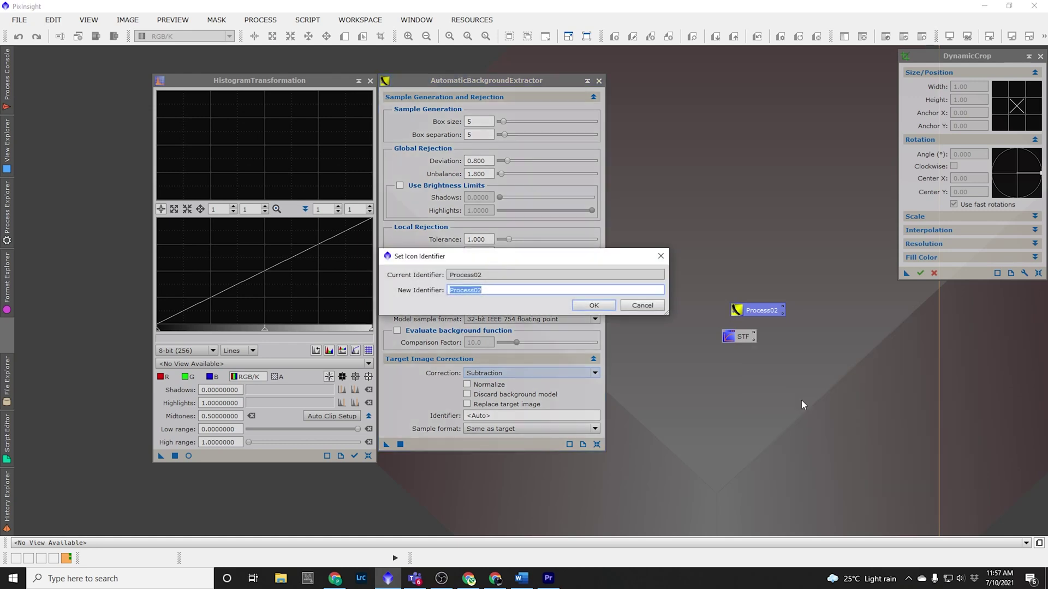
{"action": "type", "text": "ABE"}
{"action": "left_click", "coordinate": [594, 305]}
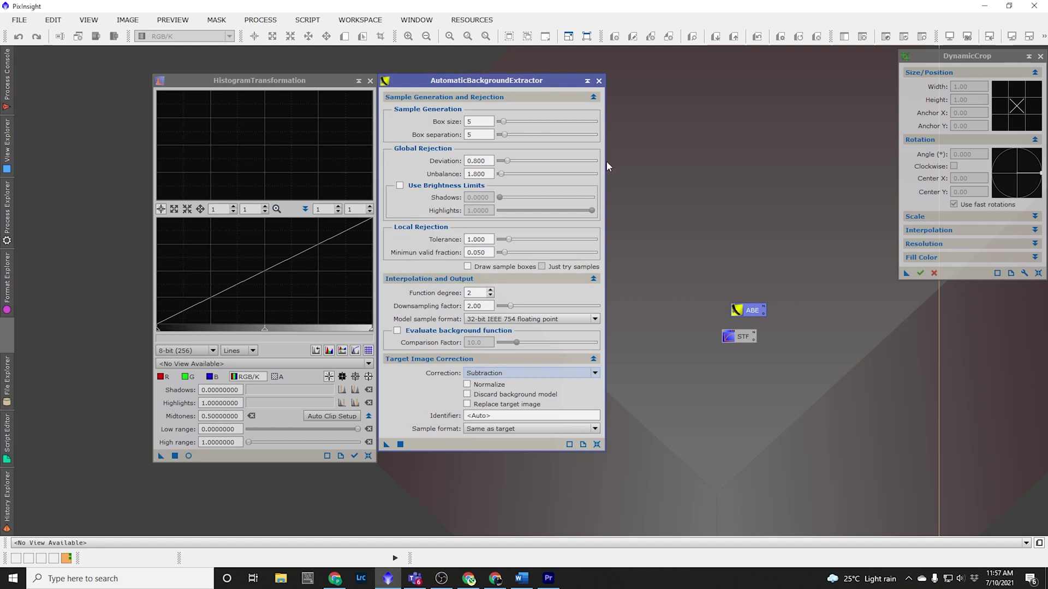
{"action": "left_click", "coordinate": [598, 80]}
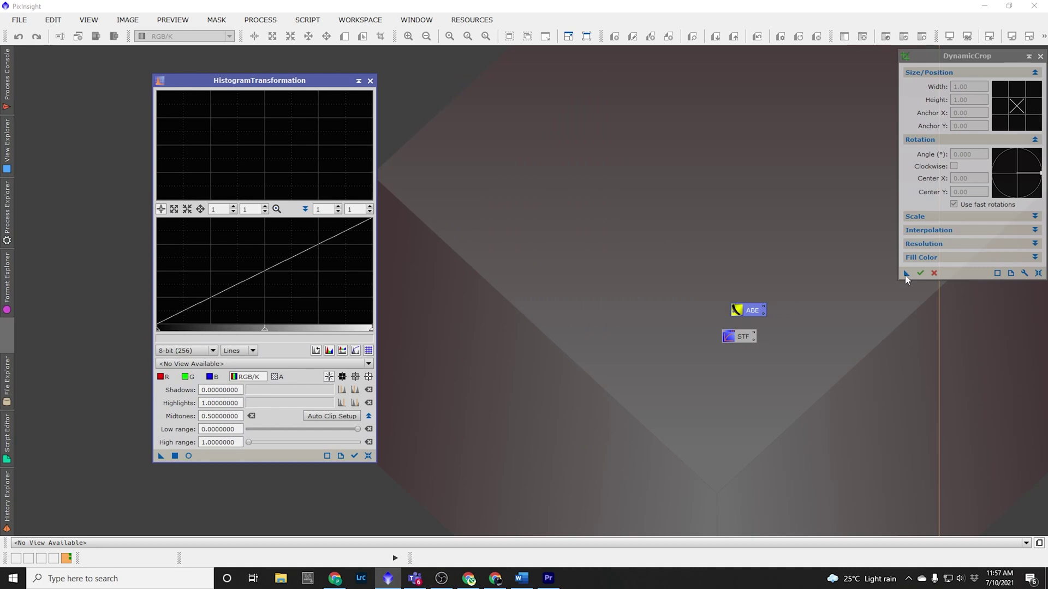
Step: Drop a DynamicCrop icon above ABE and rename Process03 to Dyn_Crop
{"action": "left_click_drag", "start_coordinate": [906, 275], "coordinate": [743, 291]}
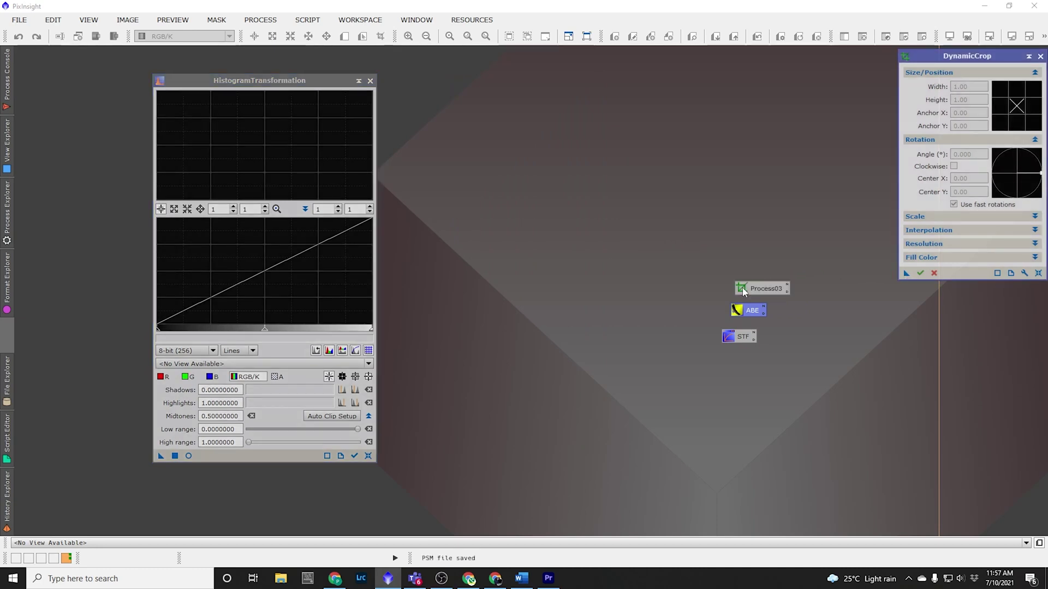
{"action": "right_click", "coordinate": [762, 291]}
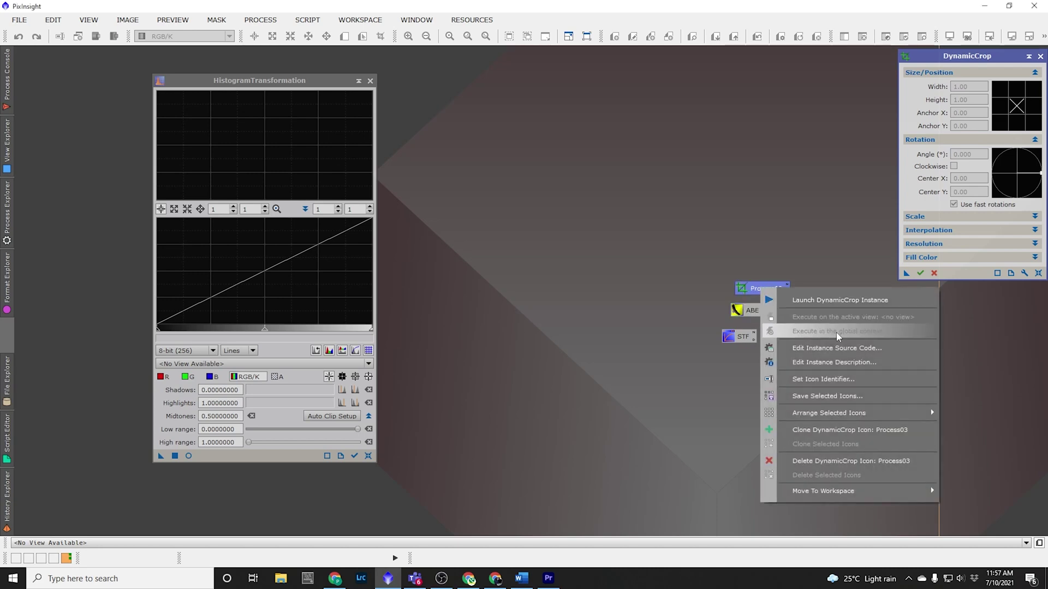
{"action": "left_click", "coordinate": [833, 380]}
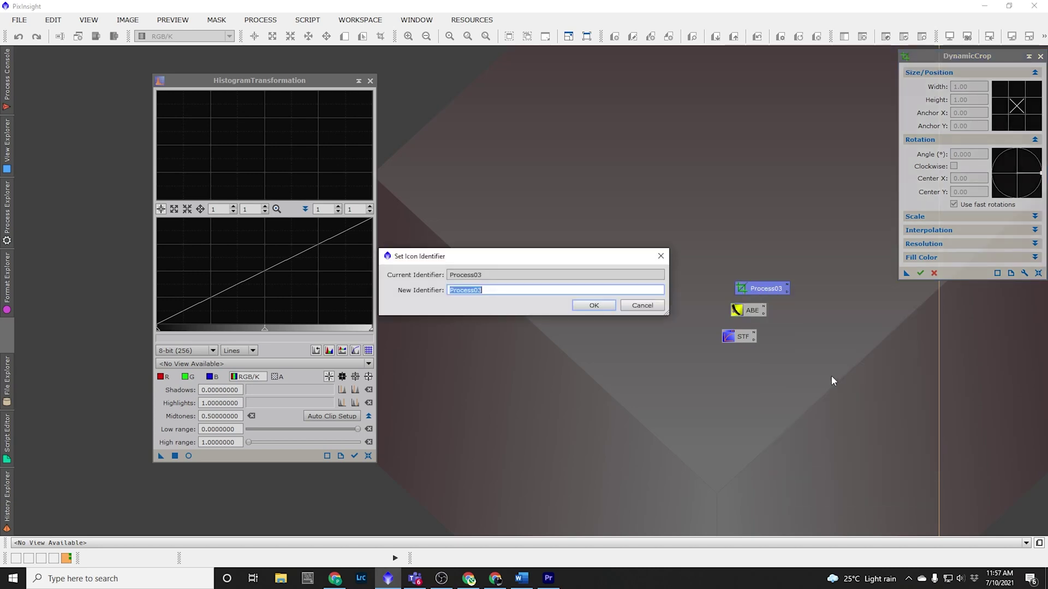
{"action": "type", "text": "Dyn_Crop"}
{"action": "left_click", "coordinate": [594, 305]}
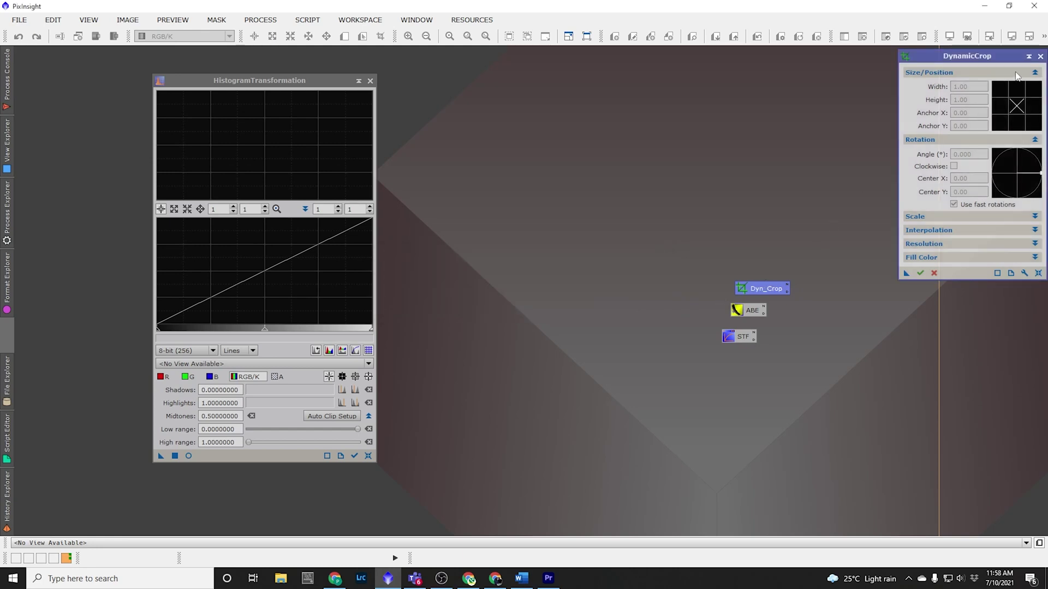
Step: Close DynamicCrop, add a HistogramTransformation icon renamed from Process04 to HT, and close its window
{"action": "left_click", "coordinate": [1041, 56]}
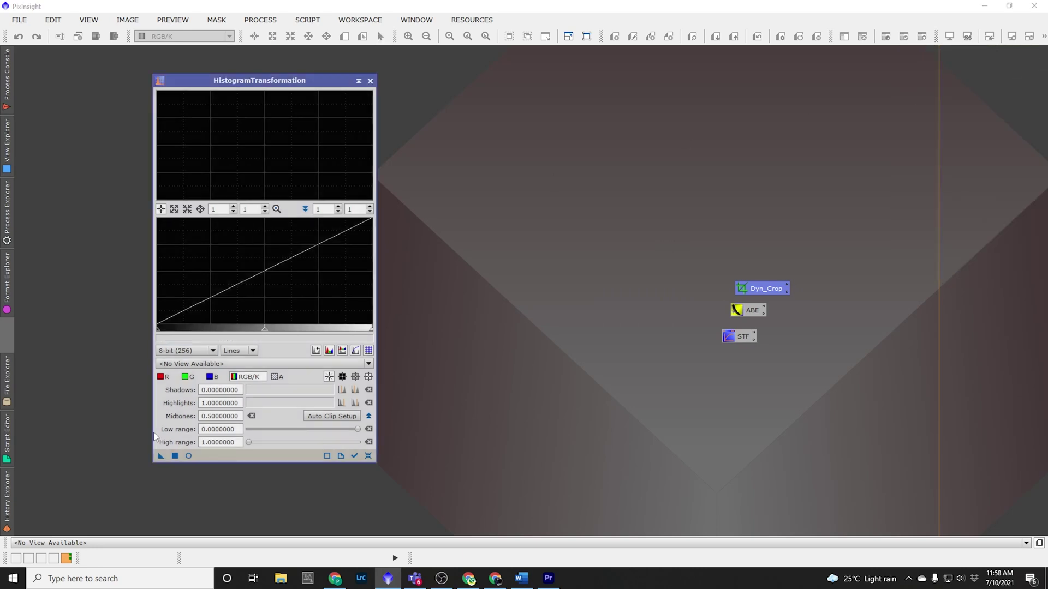
{"action": "left_click_drag", "start_coordinate": [159, 456], "coordinate": [747, 258]}
{"action": "right_click", "coordinate": [771, 256]}
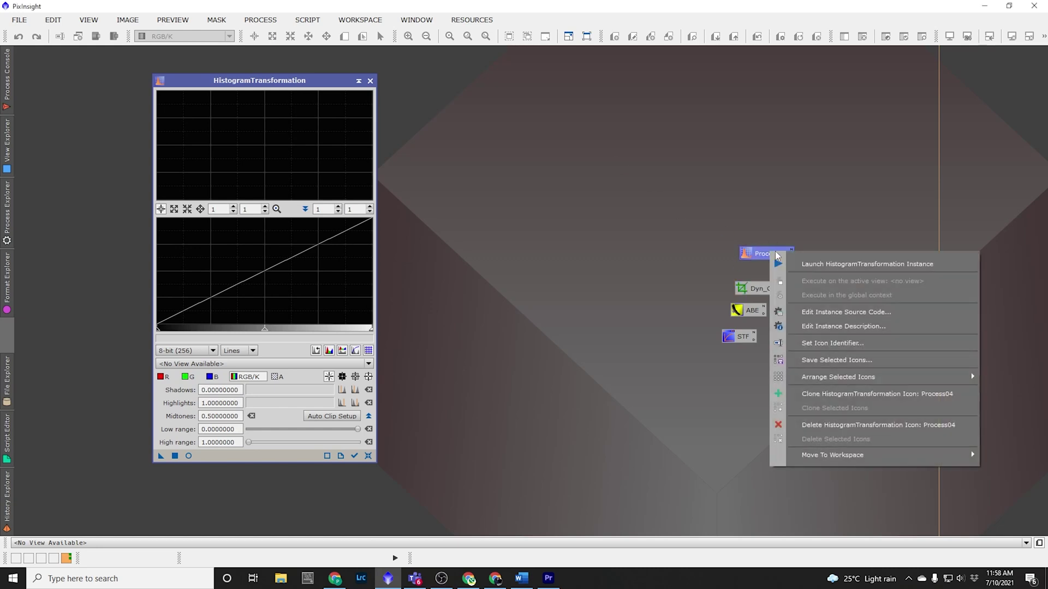
{"action": "left_click", "coordinate": [833, 343]}
{"action": "type", "text": "HT"}
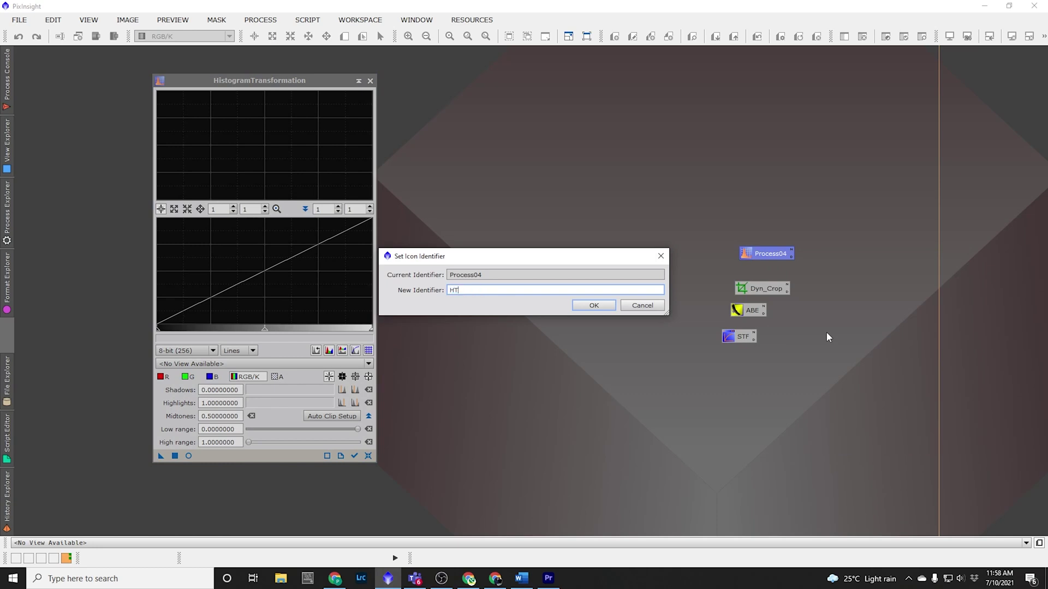
{"action": "left_click", "coordinate": [585, 303]}
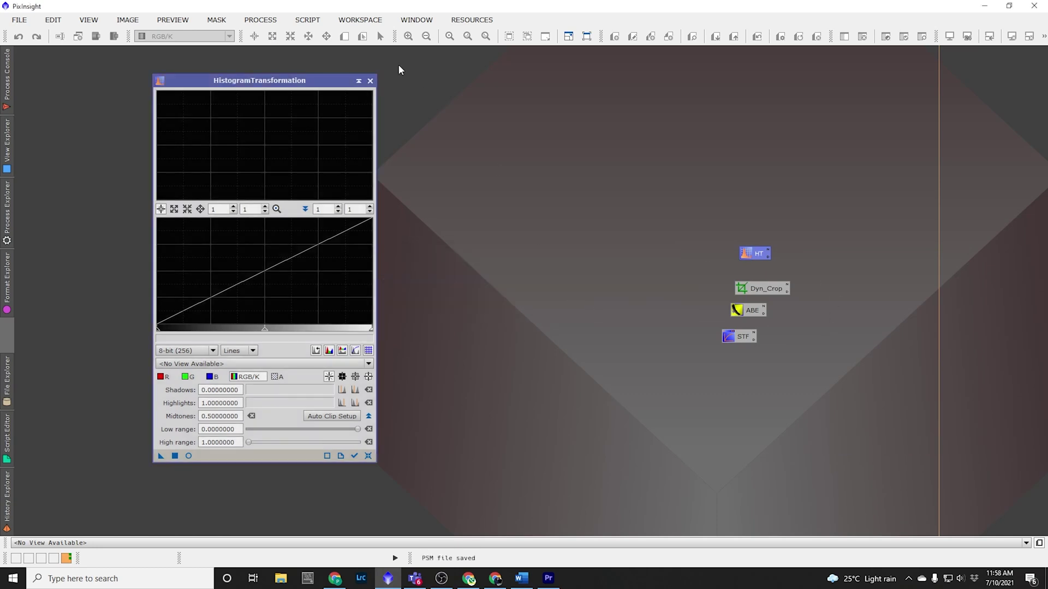
{"action": "left_click", "coordinate": [371, 81]}
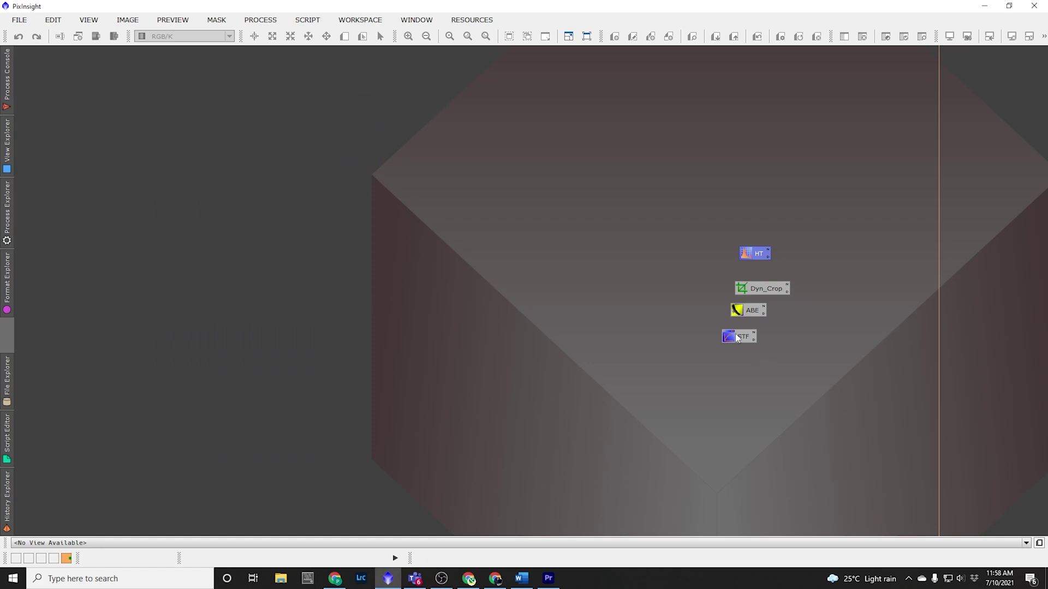
Step: Stack the STF, ABE, Dyn_Crop and HT icons bottom-up in the lower-right corner
{"action": "left_click_drag", "start_coordinate": [739, 338], "coordinate": [969, 527]}
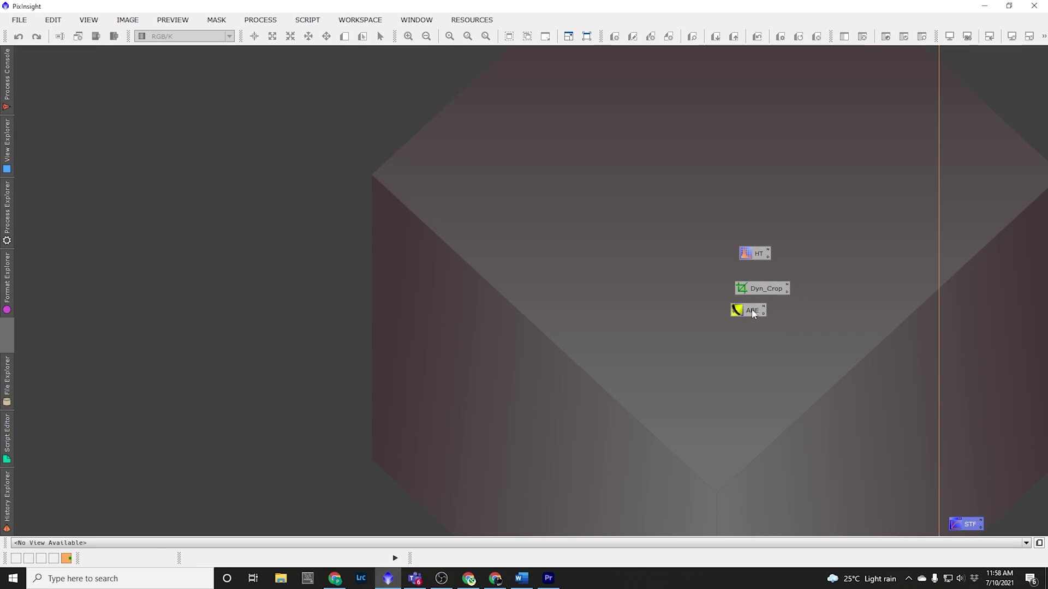
{"action": "left_click_drag", "start_coordinate": [753, 314], "coordinate": [971, 512]}
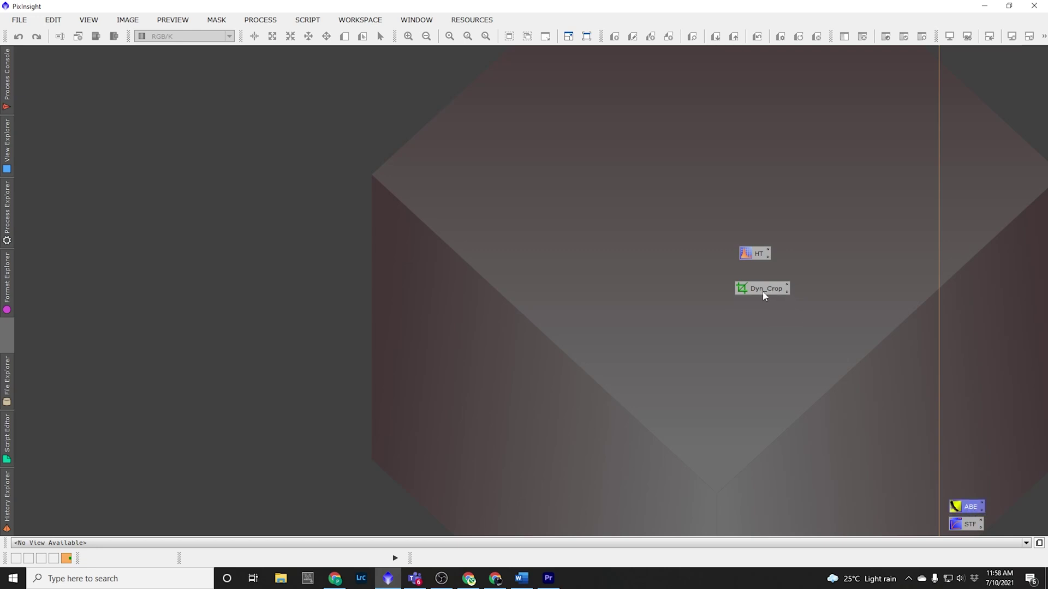
{"action": "left_click_drag", "start_coordinate": [764, 292], "coordinate": [967, 481]}
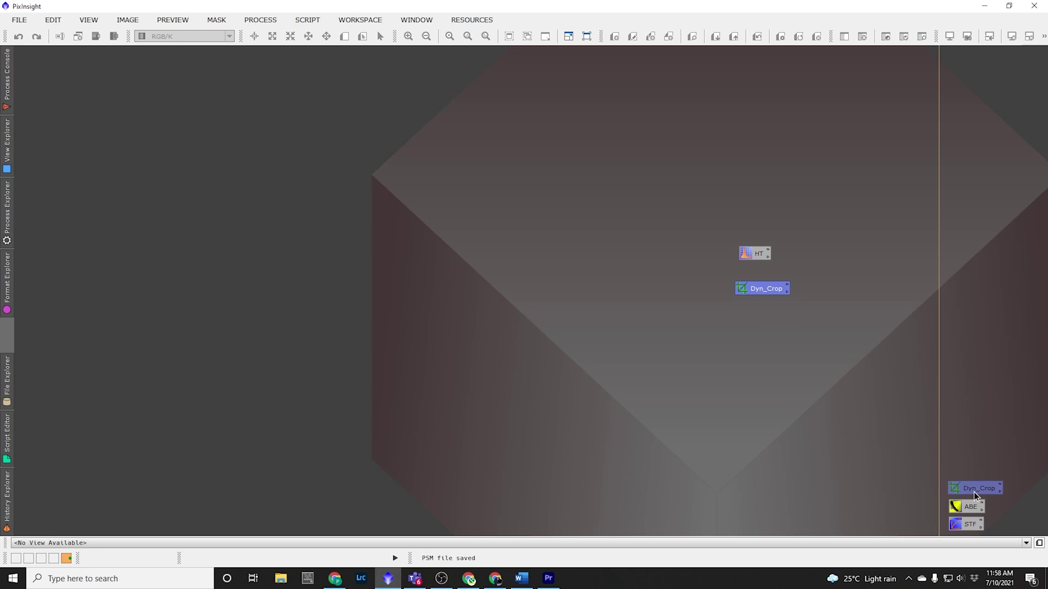
{"action": "left_click_drag", "start_coordinate": [975, 493], "coordinate": [974, 493]}
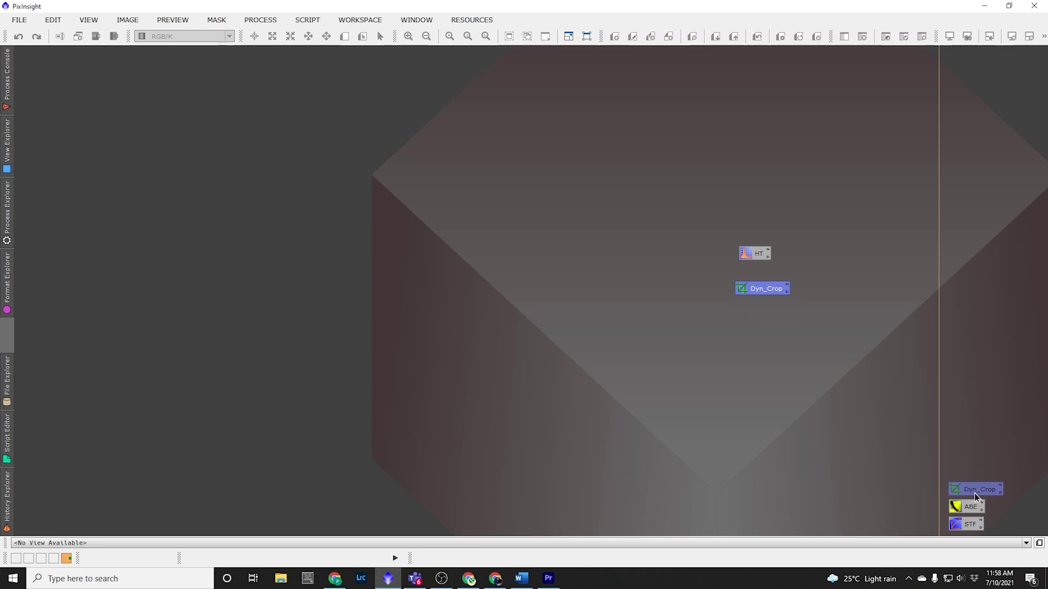
{"action": "left_click_drag", "start_coordinate": [759, 260], "coordinate": [900, 366]}
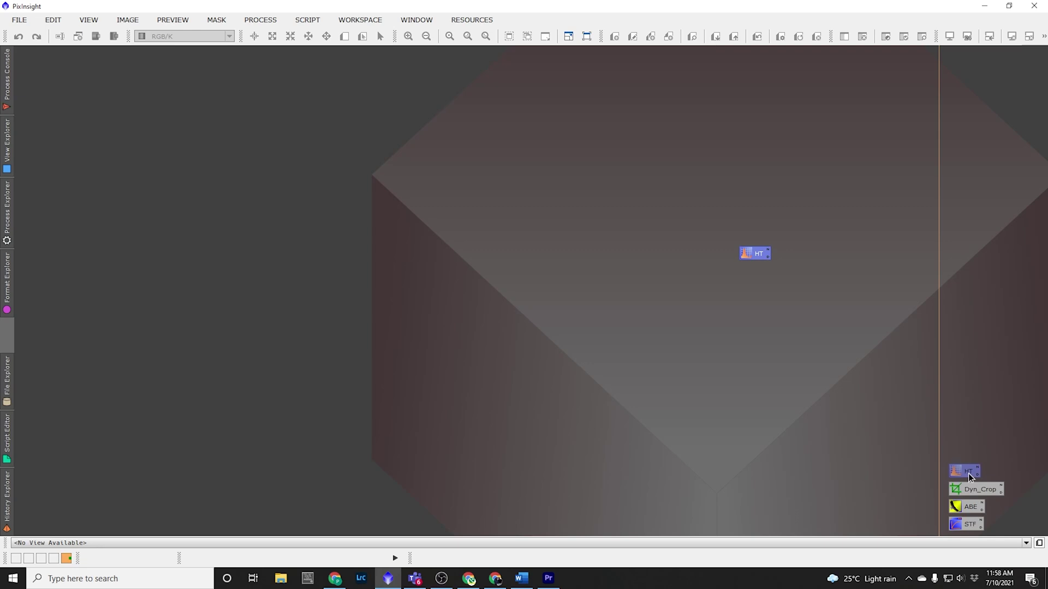
{"action": "left_click_drag", "start_coordinate": [969, 477], "coordinate": [969, 478]}
{"action": "double_click", "coordinate": [972, 526]}
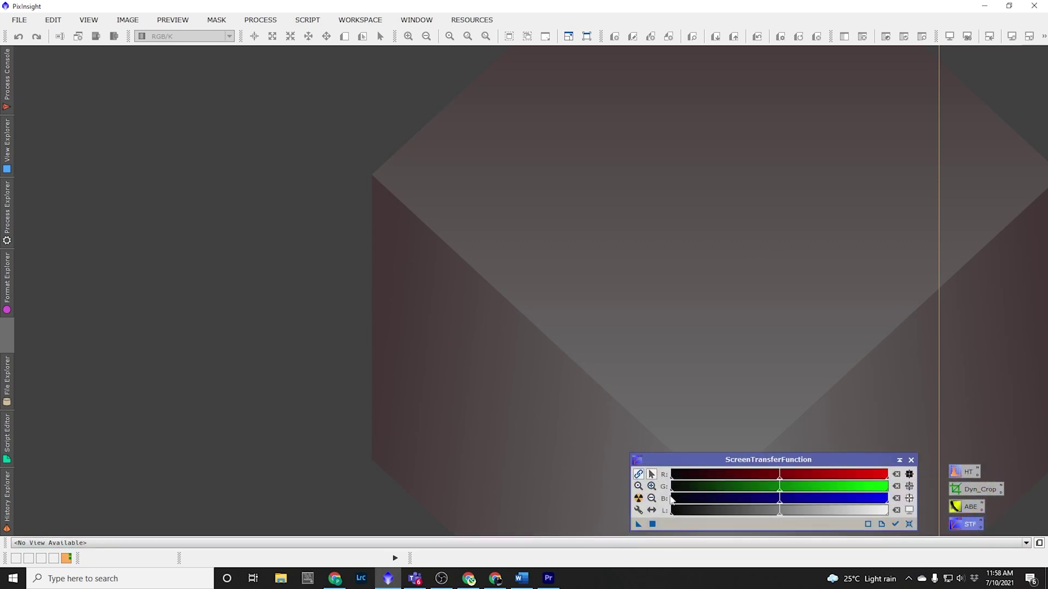
{"action": "left_click", "coordinate": [911, 460]}
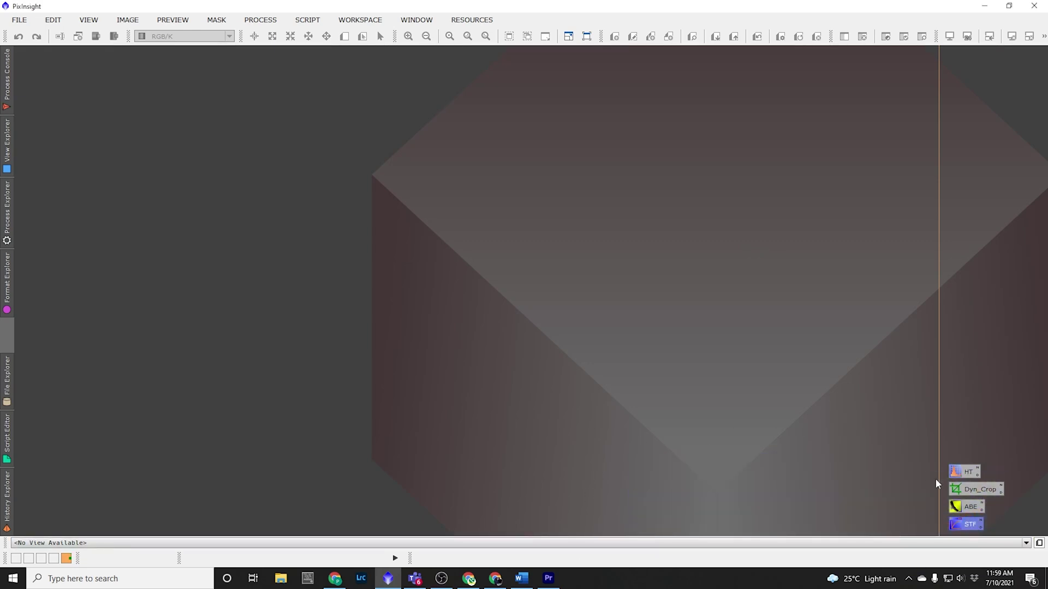
{"action": "double_click", "coordinate": [960, 507]}
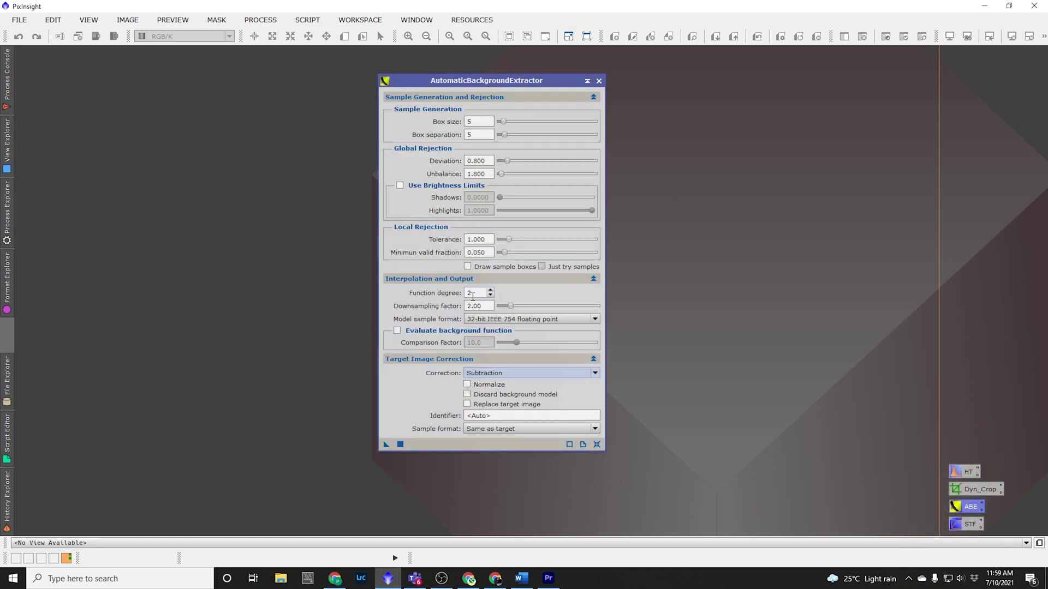
{"action": "left_click", "coordinate": [599, 81]}
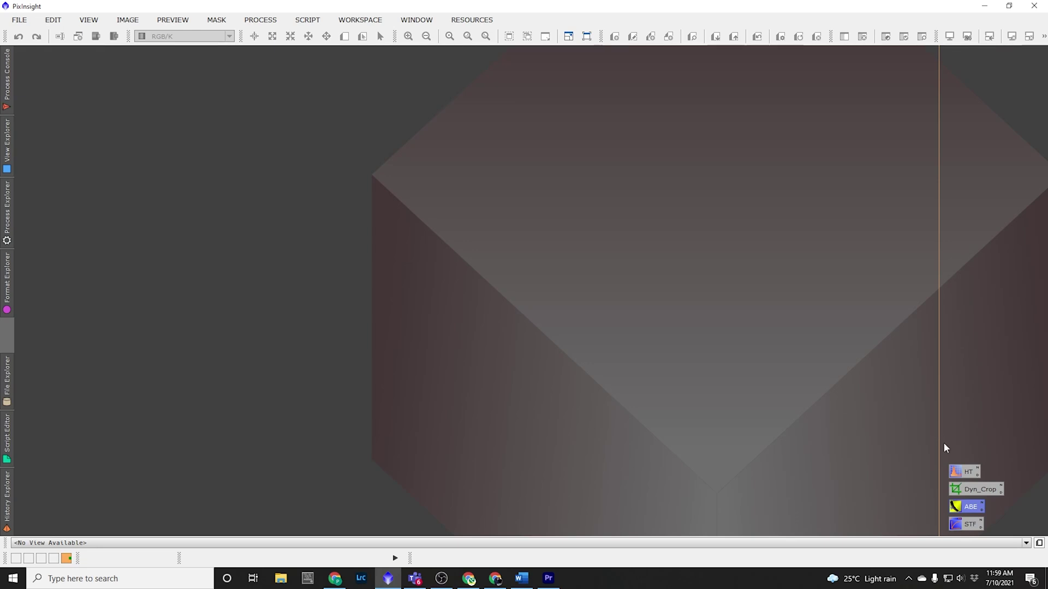
Step: Select all four icons and save them over the existing Example icon file
{"action": "left_click_drag", "start_coordinate": [945, 443], "coordinate": [1024, 538]}
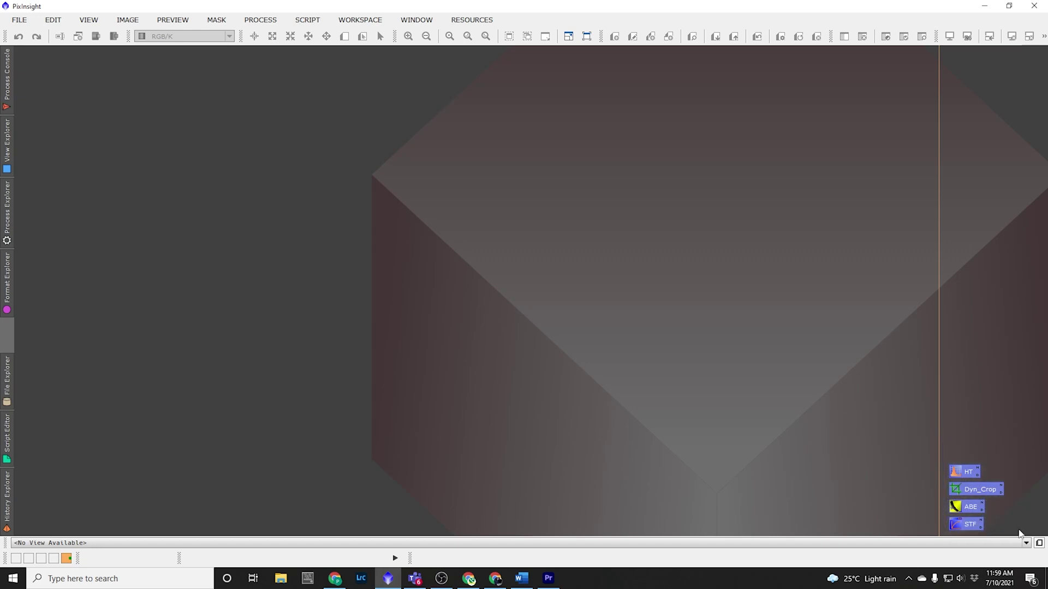
{"action": "right_click", "coordinate": [967, 473]}
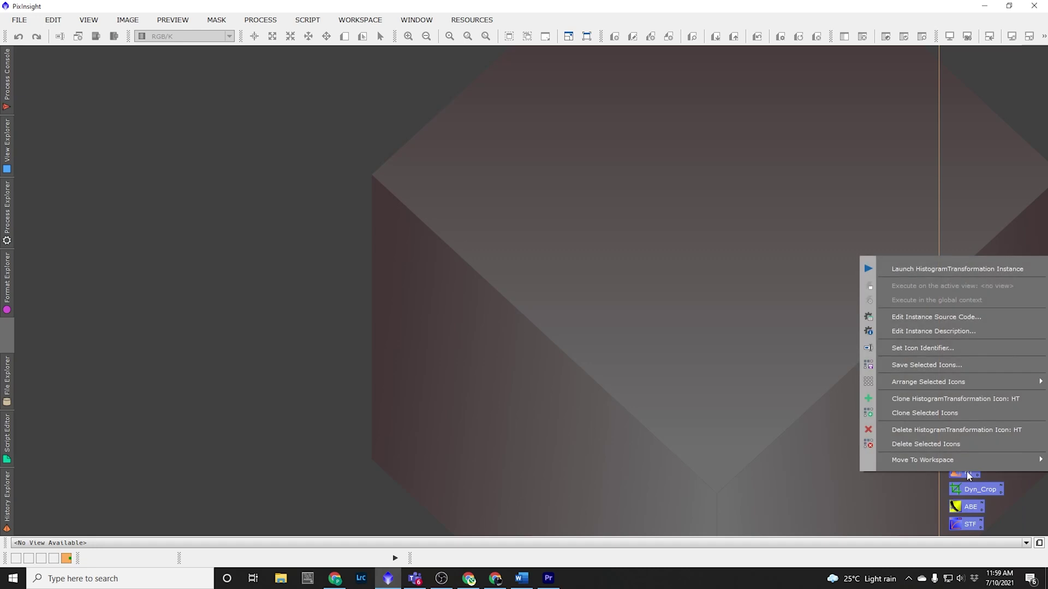
{"action": "left_click", "coordinate": [952, 366]}
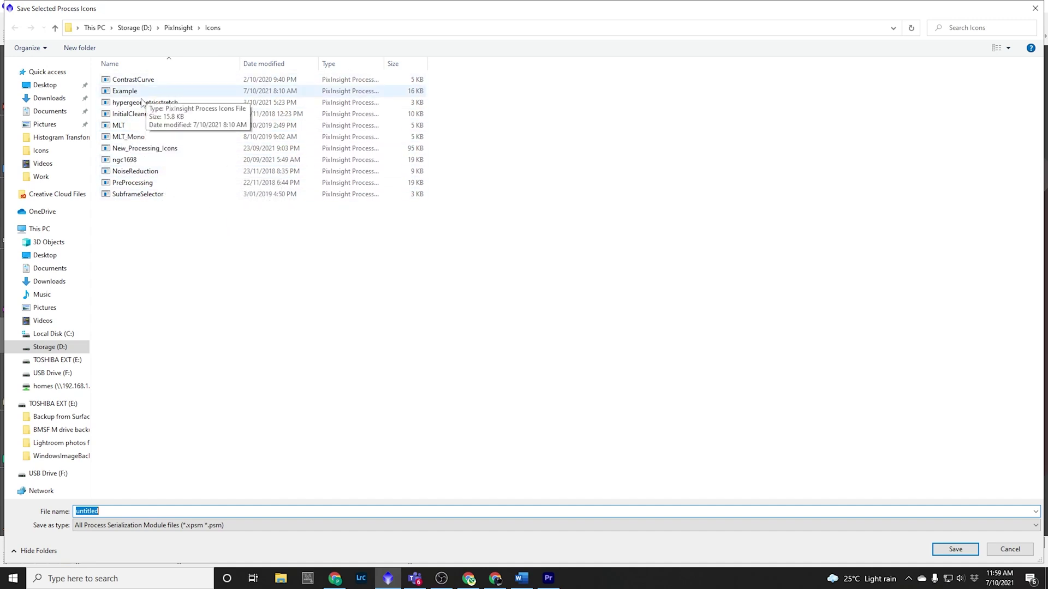
{"action": "left_click", "coordinate": [170, 97]}
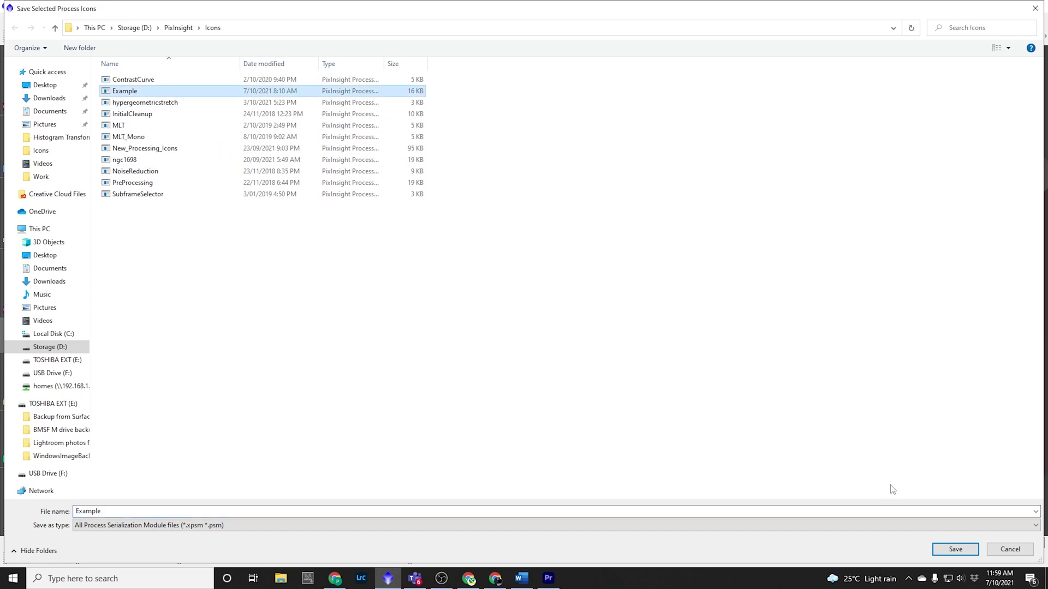
{"action": "left_click", "coordinate": [950, 548]}
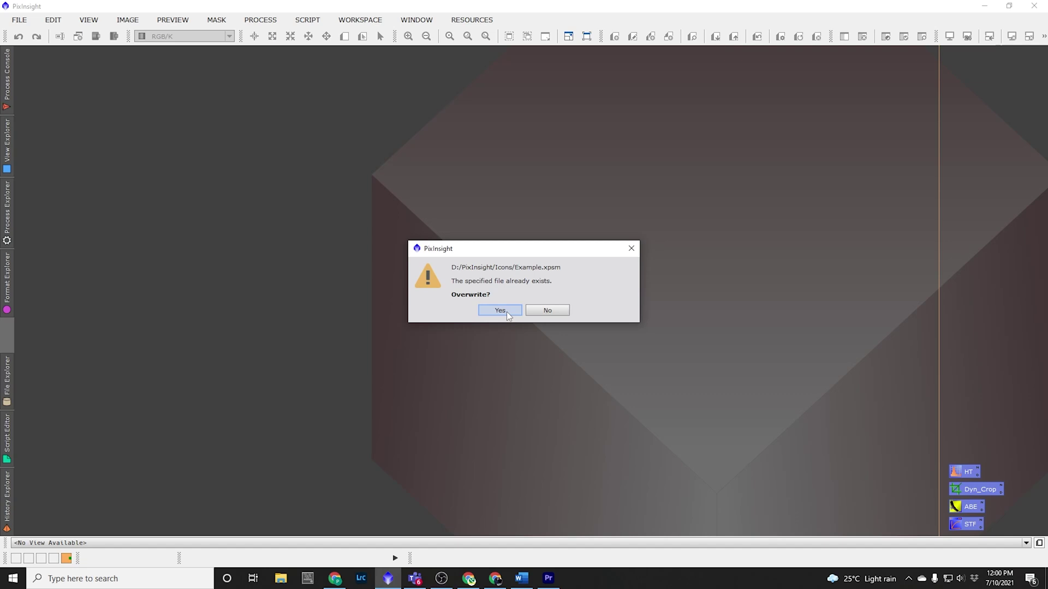
{"action": "left_click", "coordinate": [500, 310]}
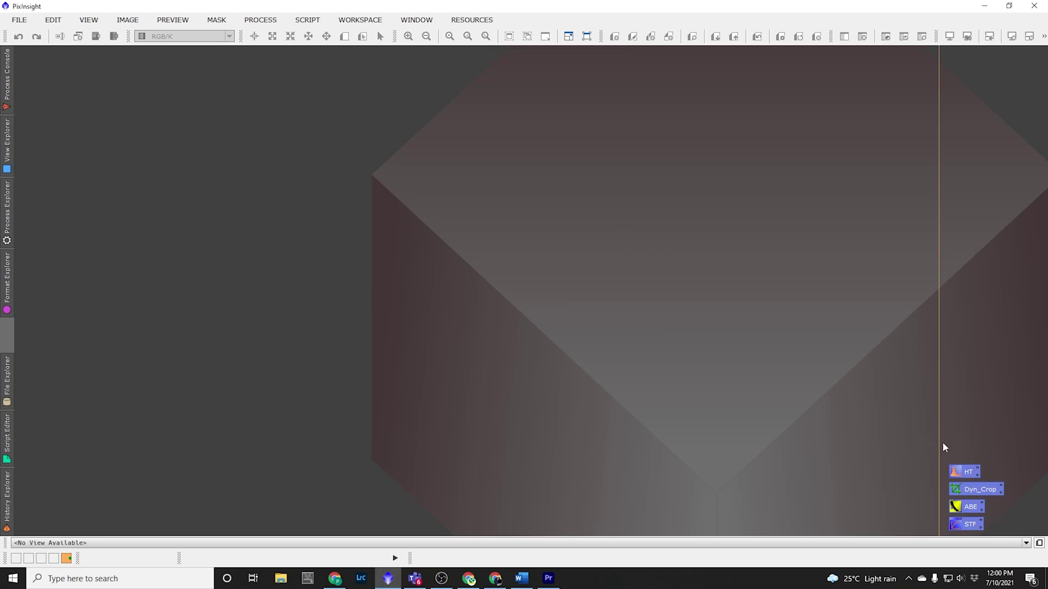
Step: Delete the four selected process icons from the workspace
{"action": "right_click", "coordinate": [973, 471]}
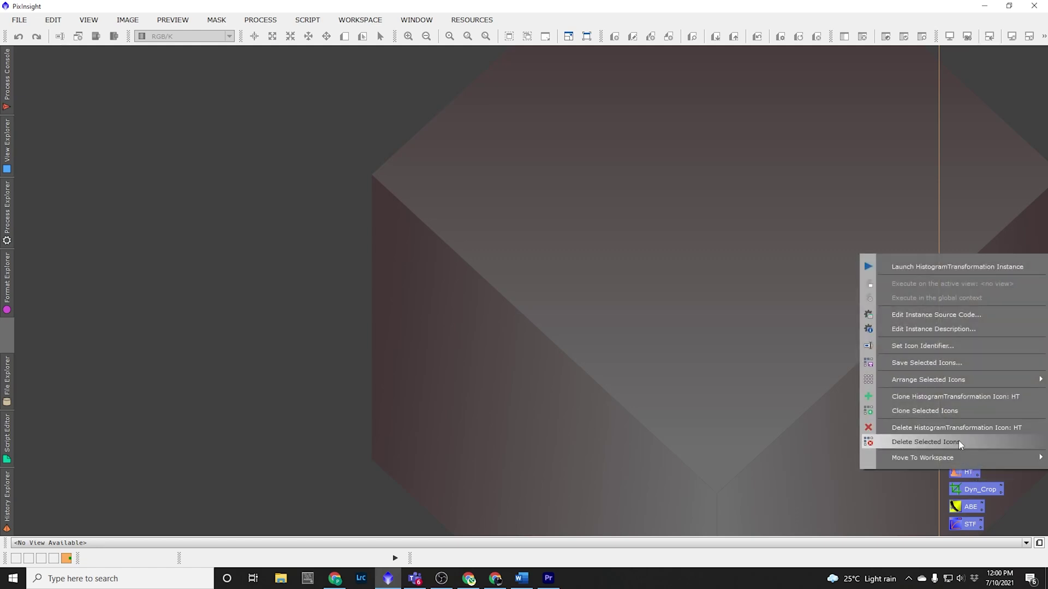
{"action": "left_click", "coordinate": [959, 441]}
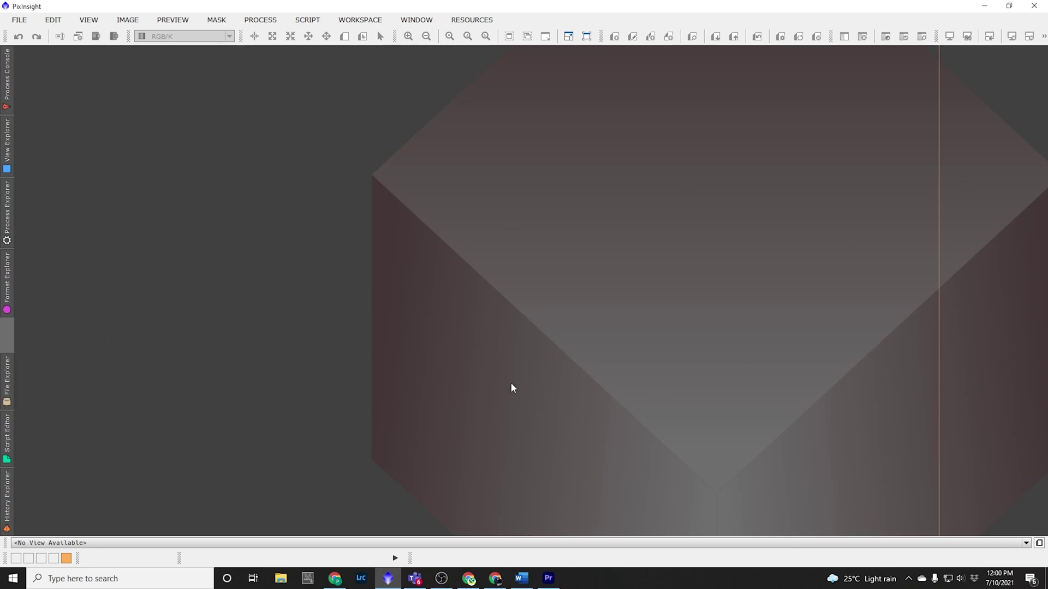
{"action": "right_click", "coordinate": [963, 485]}
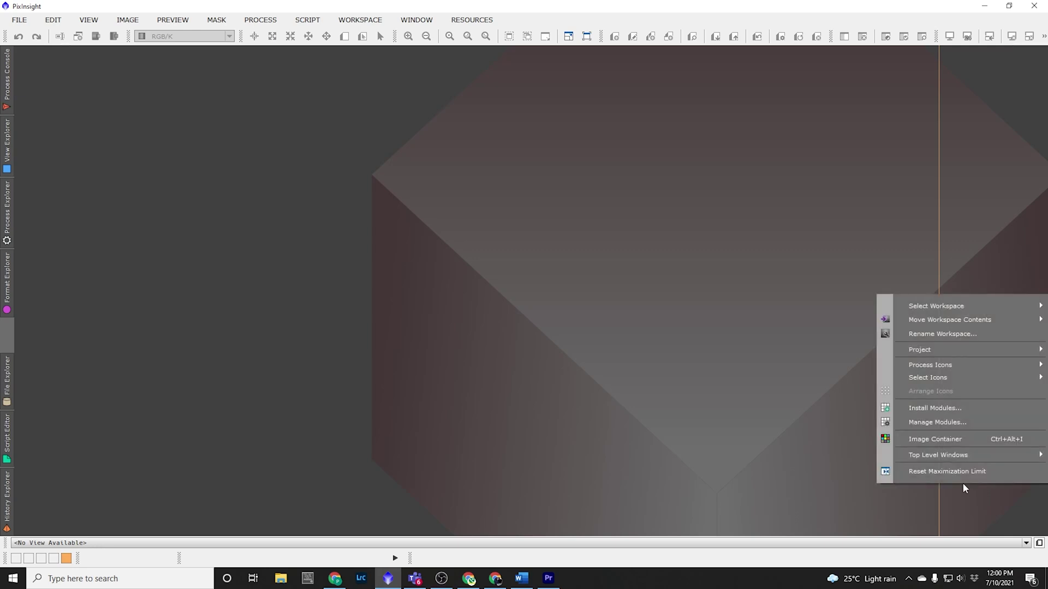
Step: Load the Example icon set, then open and close the ABE icon to verify it
{"action": "mouse_move", "coordinate": [953, 369]}
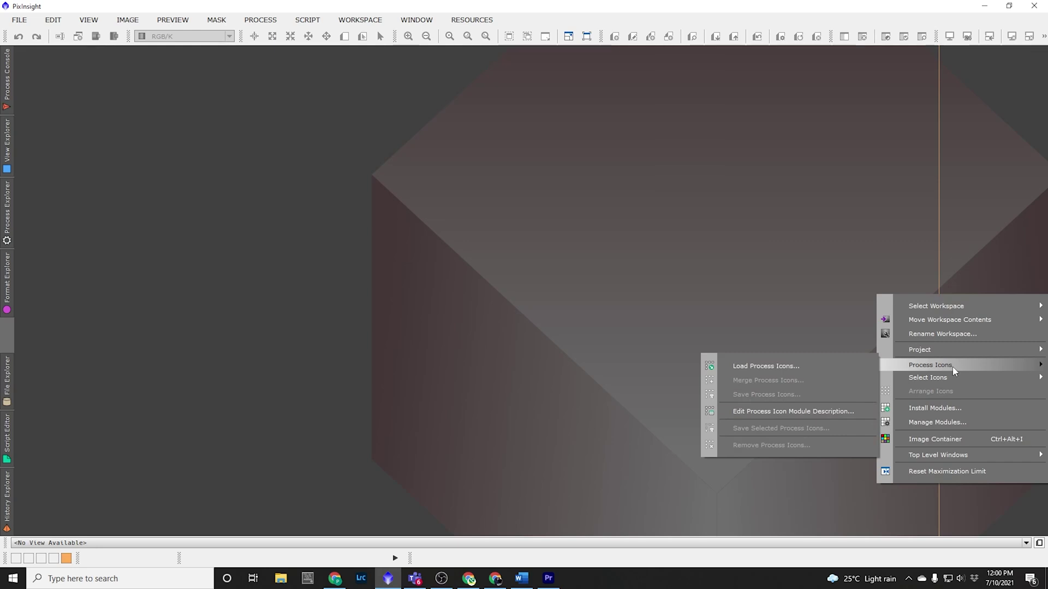
{"action": "left_click", "coordinate": [802, 367]}
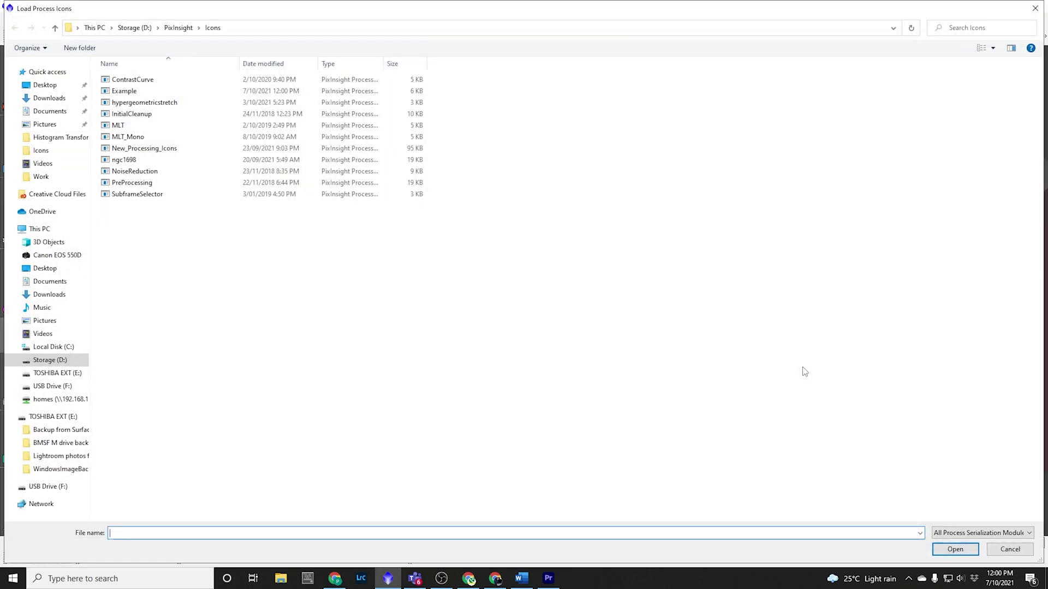
{"action": "left_click", "coordinate": [143, 92]}
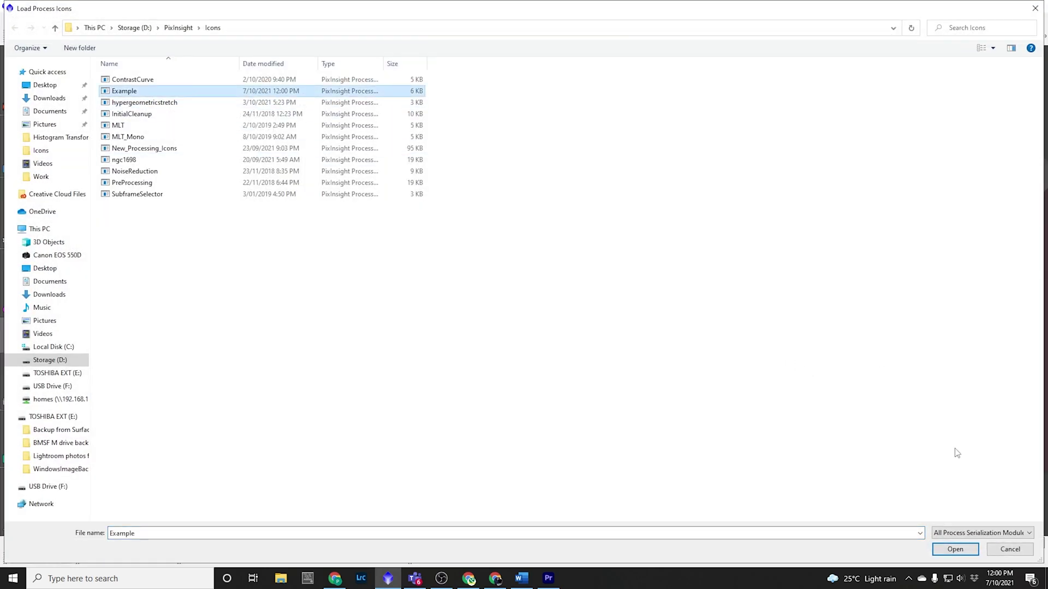
{"action": "left_click", "coordinate": [956, 549]}
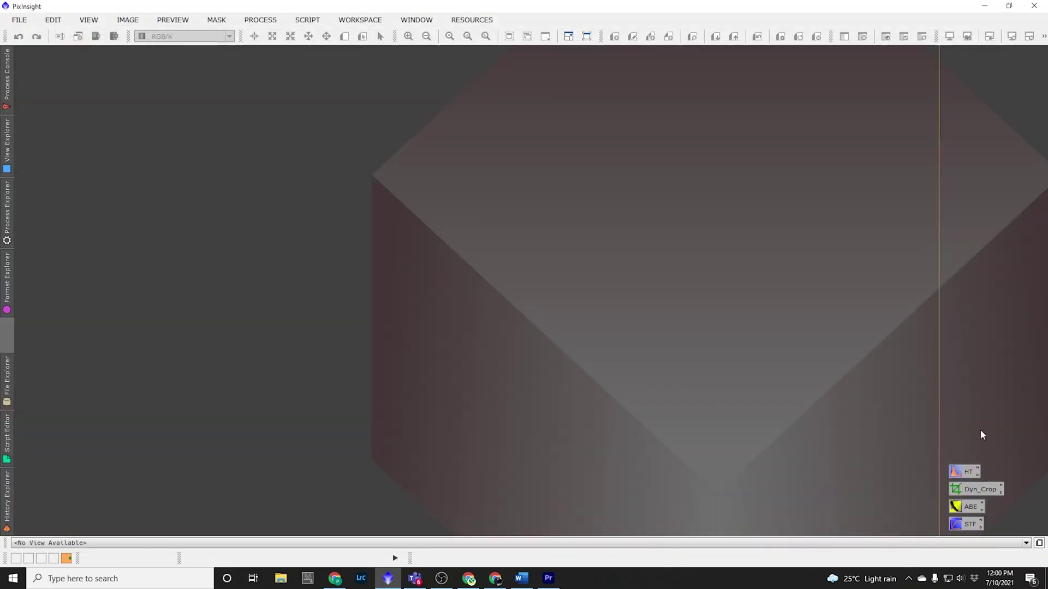
{"action": "double_click", "coordinate": [972, 508]}
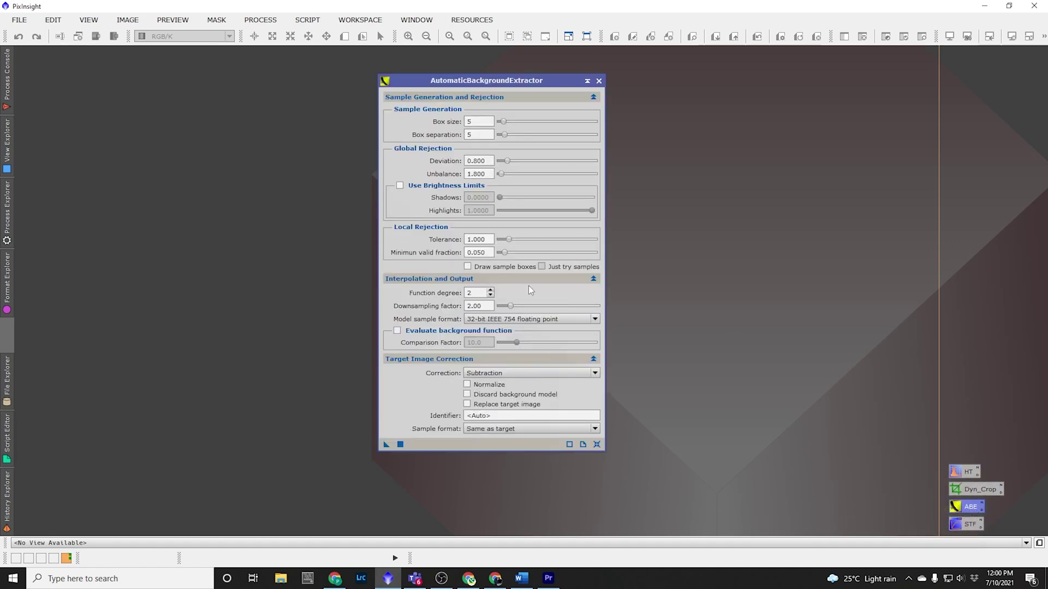
{"action": "left_click", "coordinate": [599, 81]}
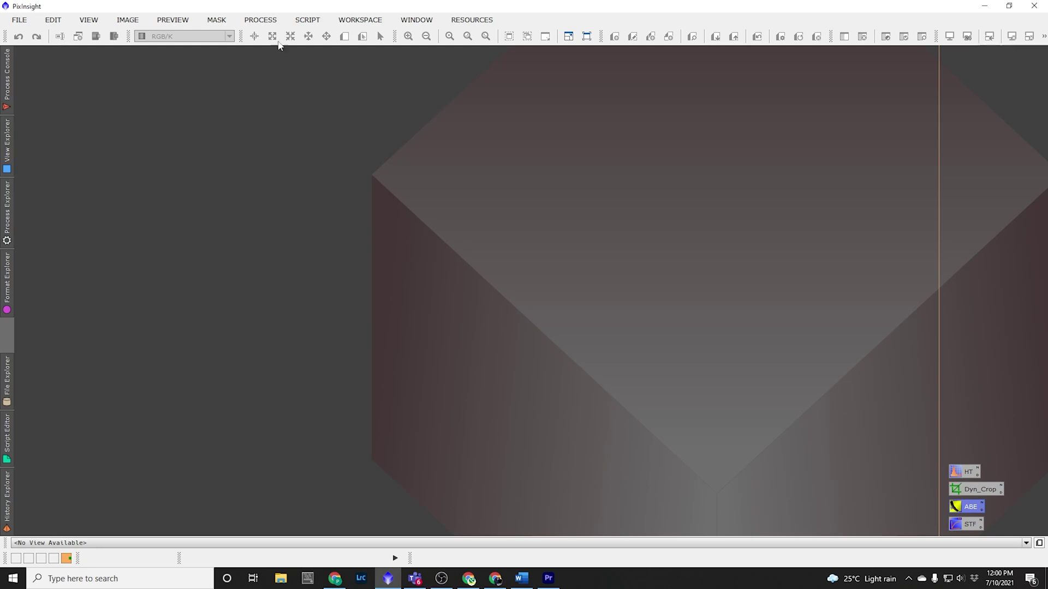
Step: Load the saved New_Processing_Icons icon set into the workspace via Process Icons > Load Process Icons
{"action": "left_click", "coordinate": [260, 20]}
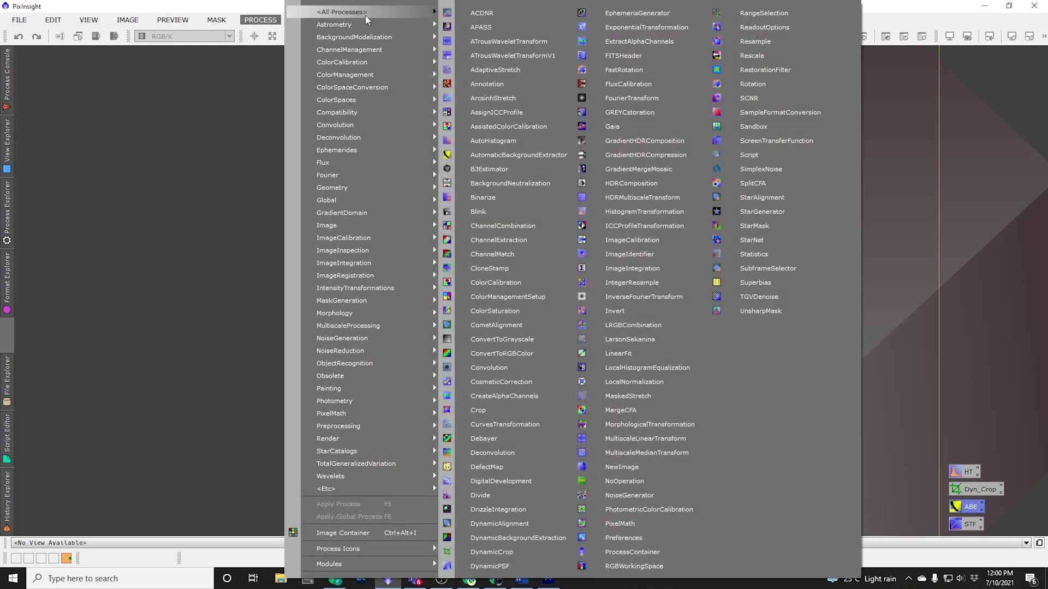
{"action": "left_click", "coordinate": [779, 441]}
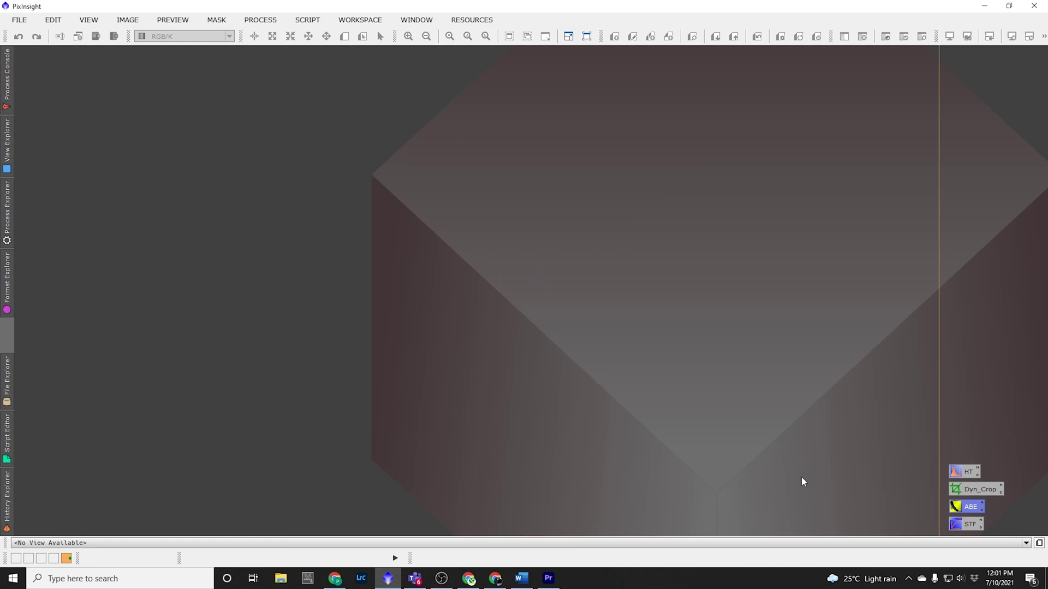
{"action": "right_click", "coordinate": [913, 466]}
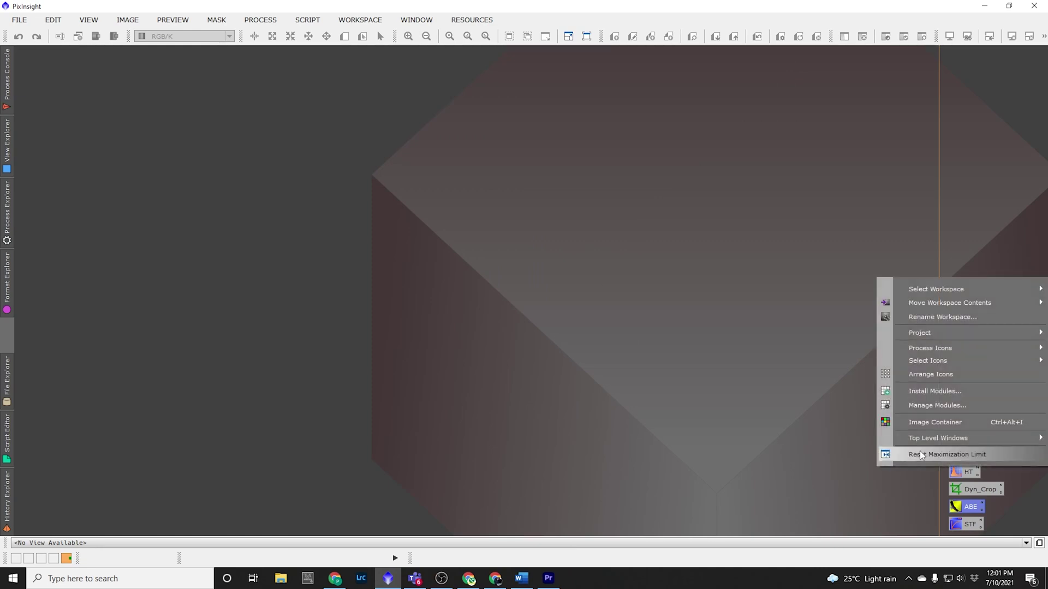
{"action": "mouse_move", "coordinate": [966, 346]}
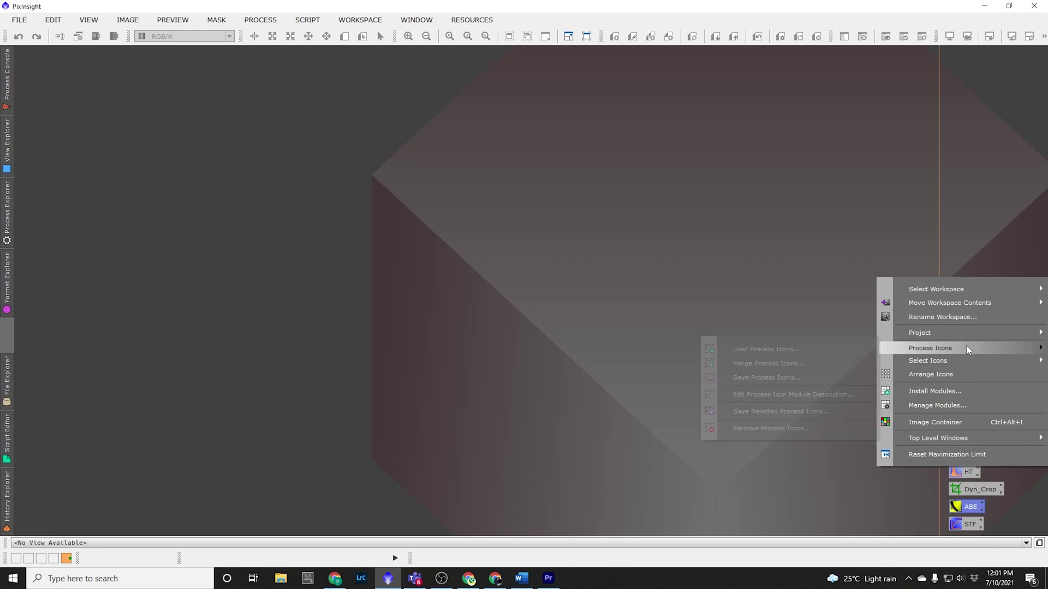
{"action": "left_click", "coordinate": [802, 353]}
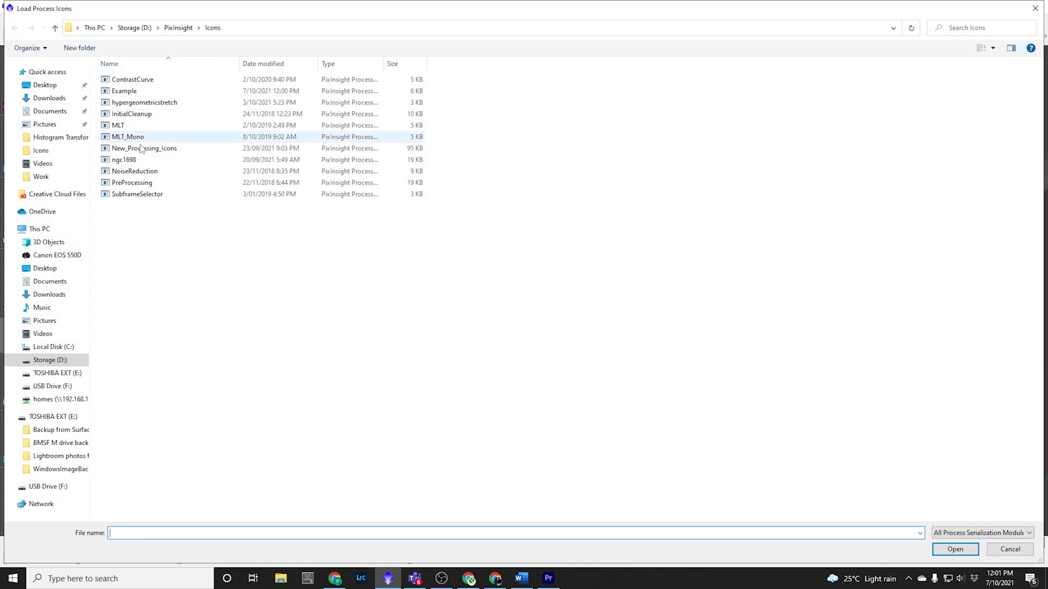
{"action": "left_click", "coordinate": [146, 150]}
{"action": "left_click", "coordinate": [956, 549]}
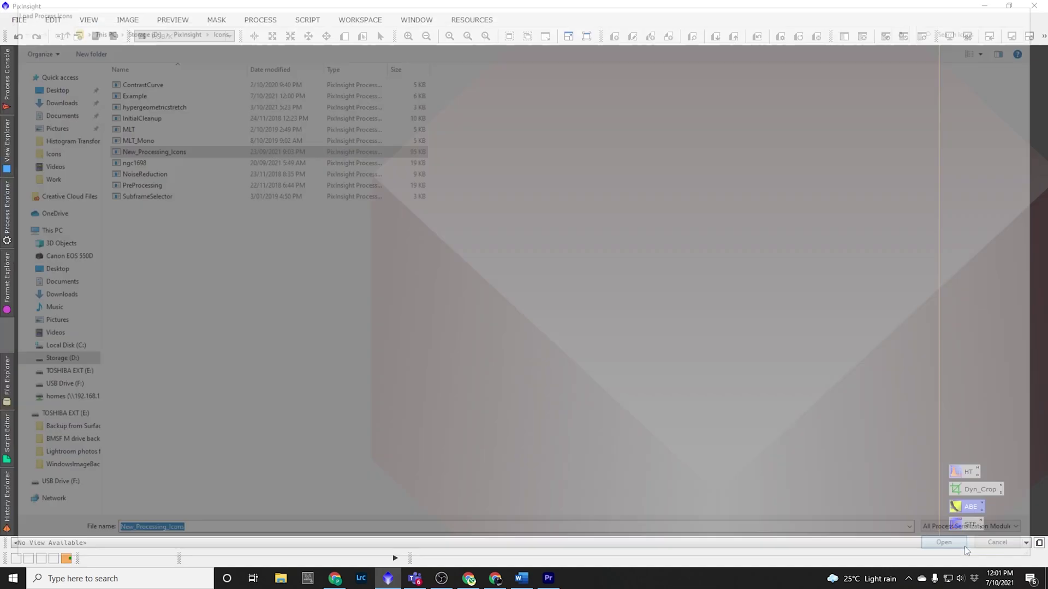